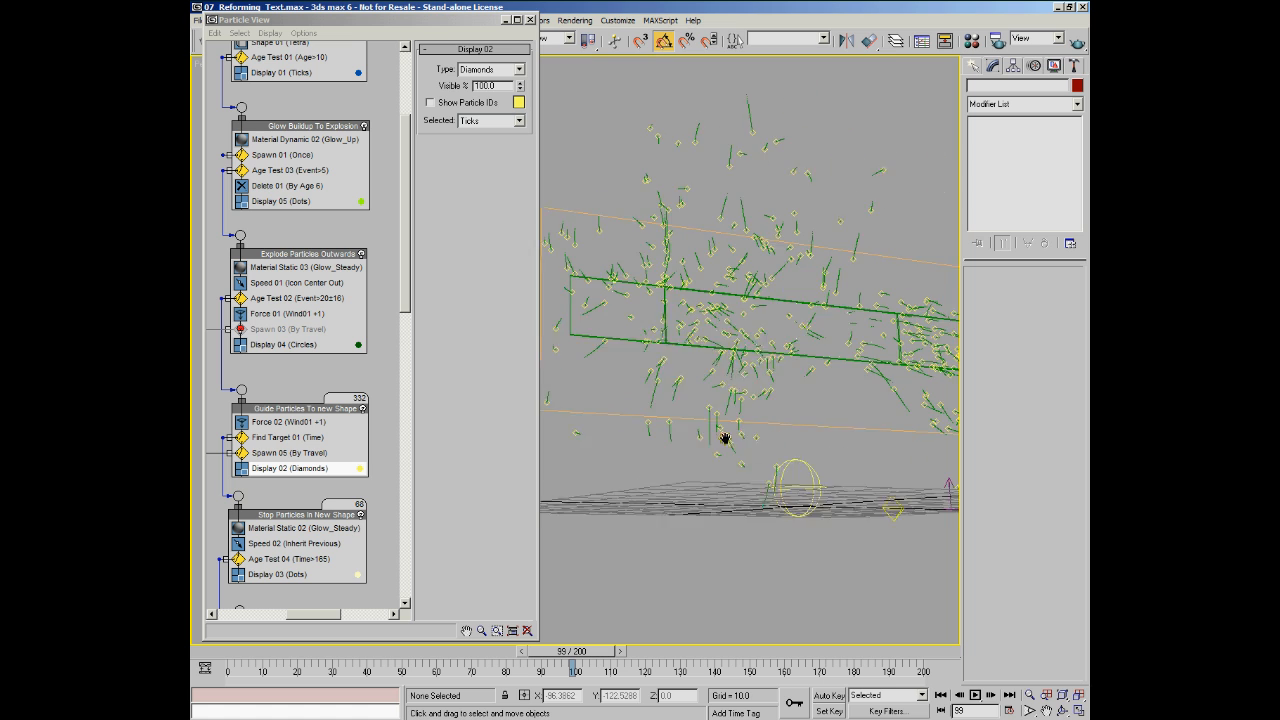
Play the particle animation from frame 0 and stop it at frame 64.
left_click(211, 652)
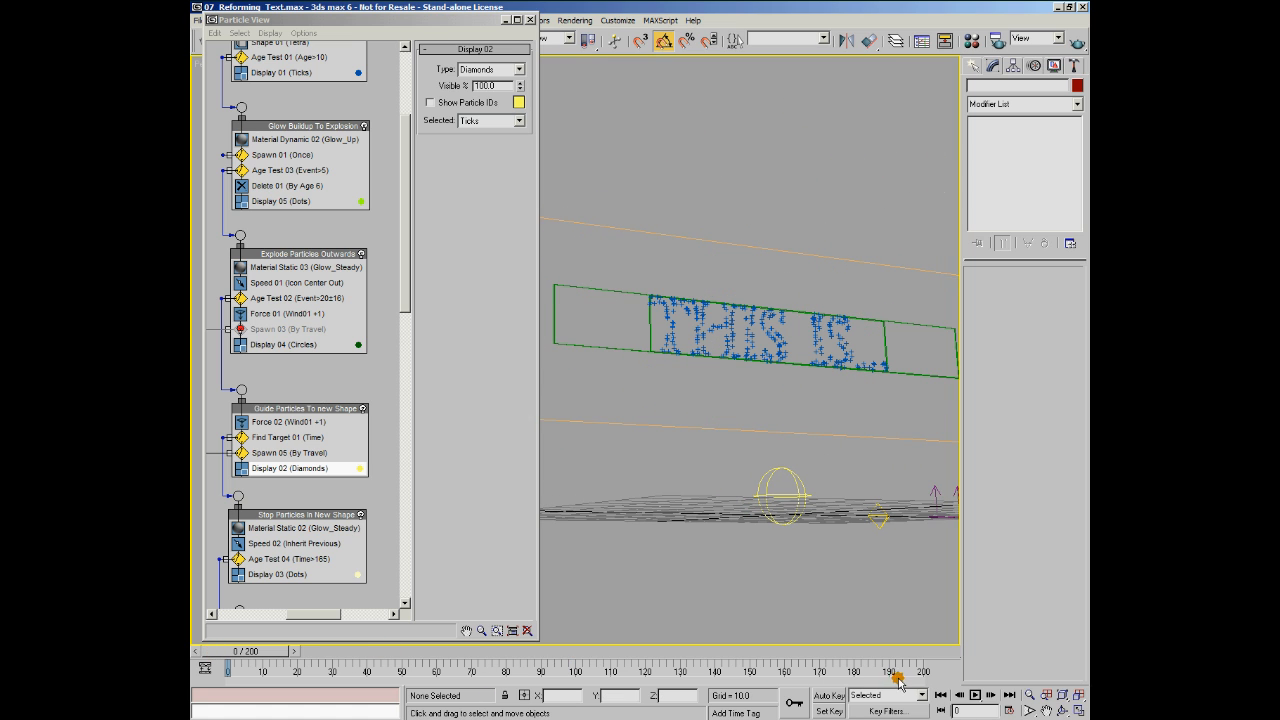
left_click(975, 695)
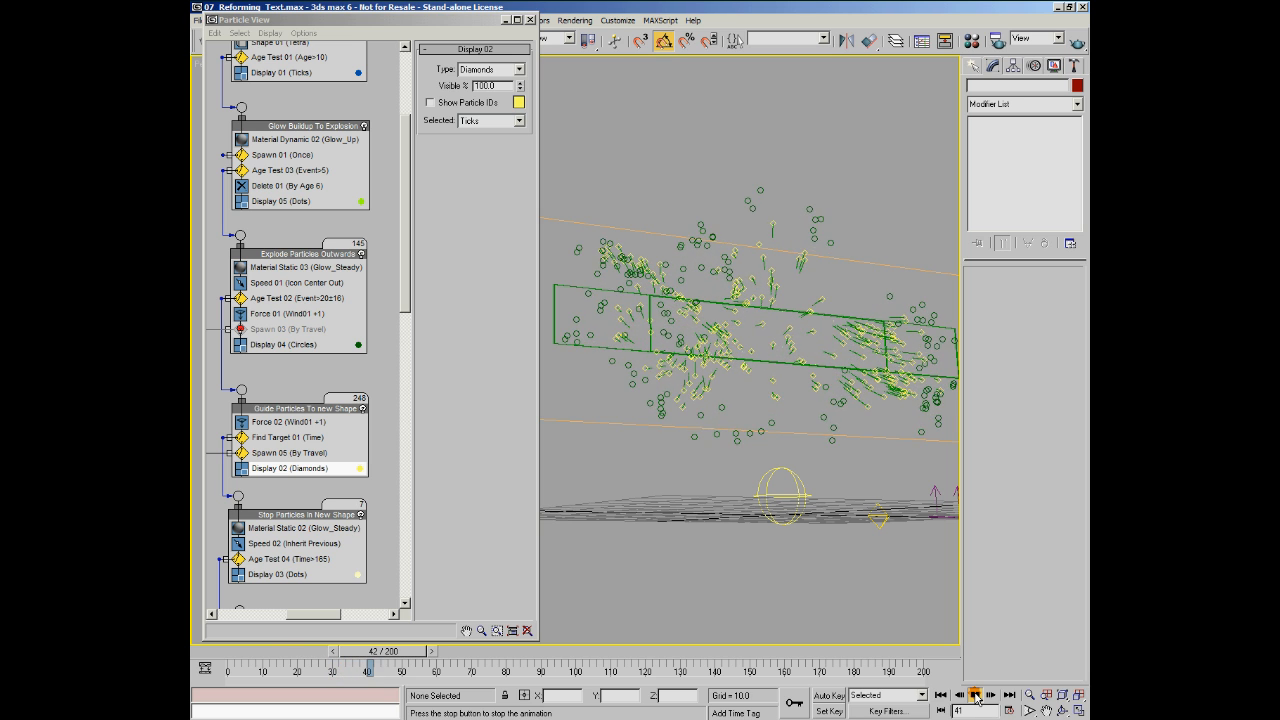
left_click(975, 695)
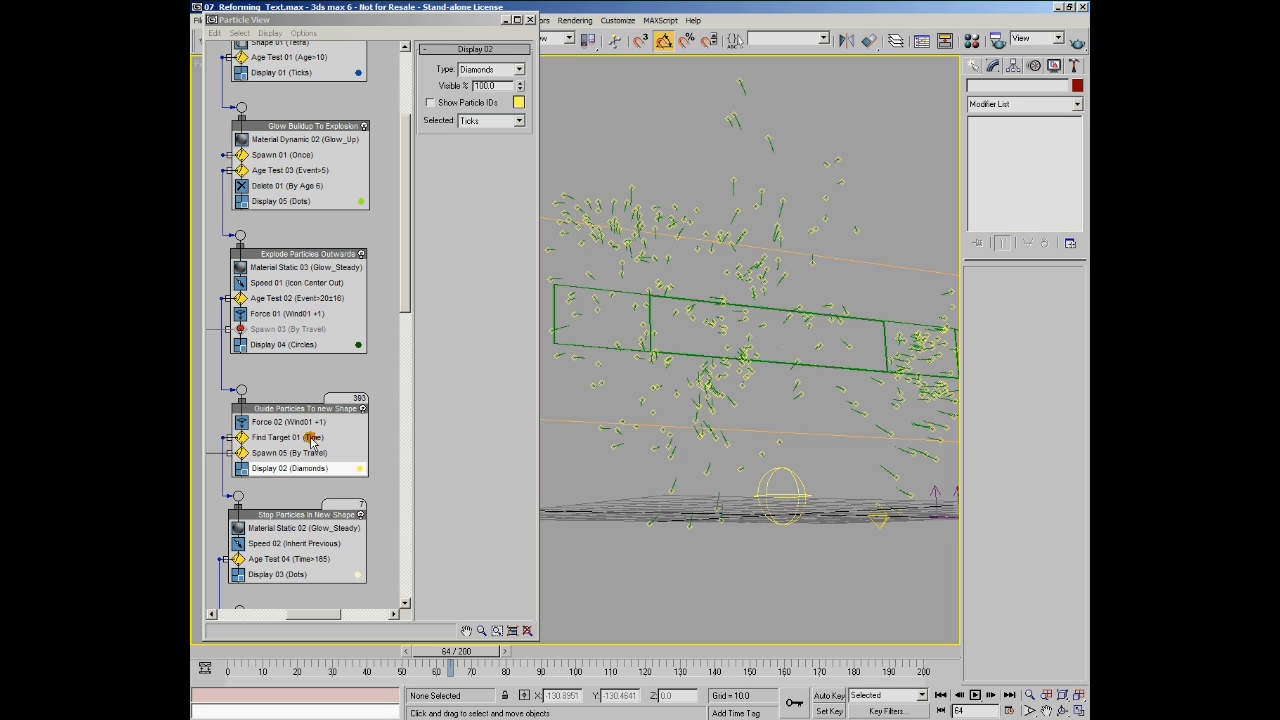
Review the Force 02 and Find Target 01 settings in the Guide Particles To new Shape event.
left_click(305, 408)
left_click(278, 422)
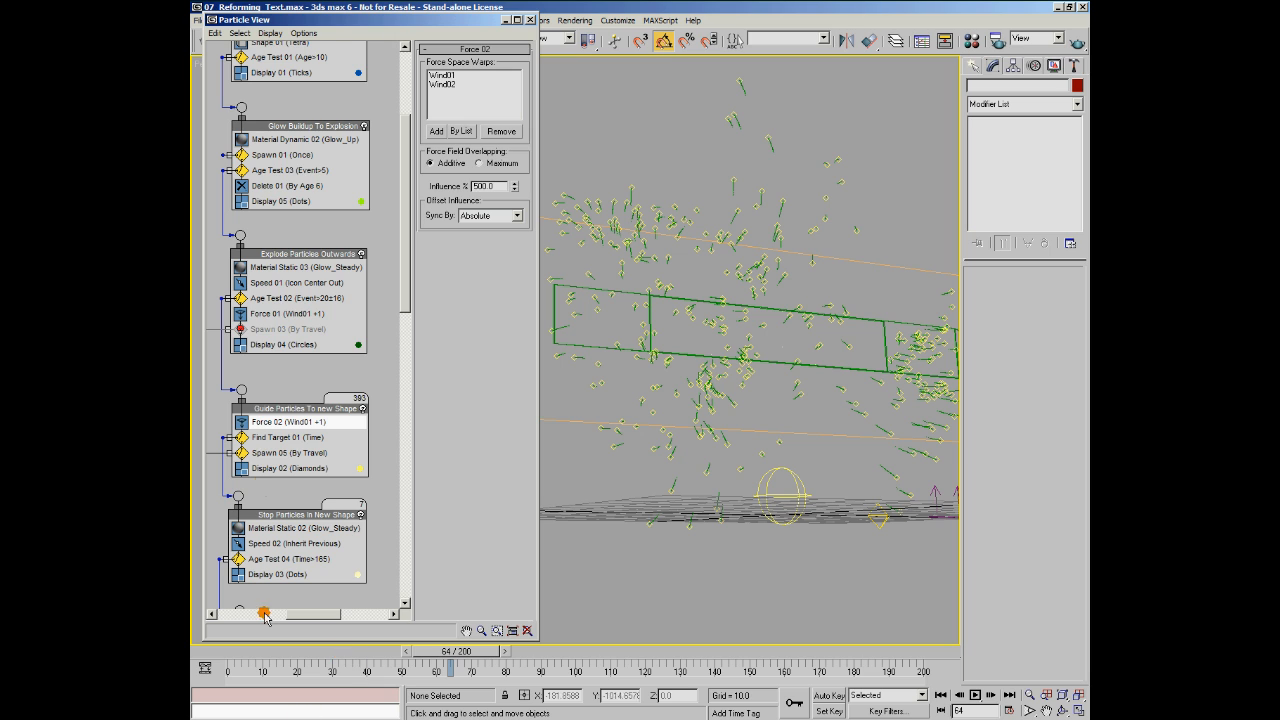
left_click(266, 439)
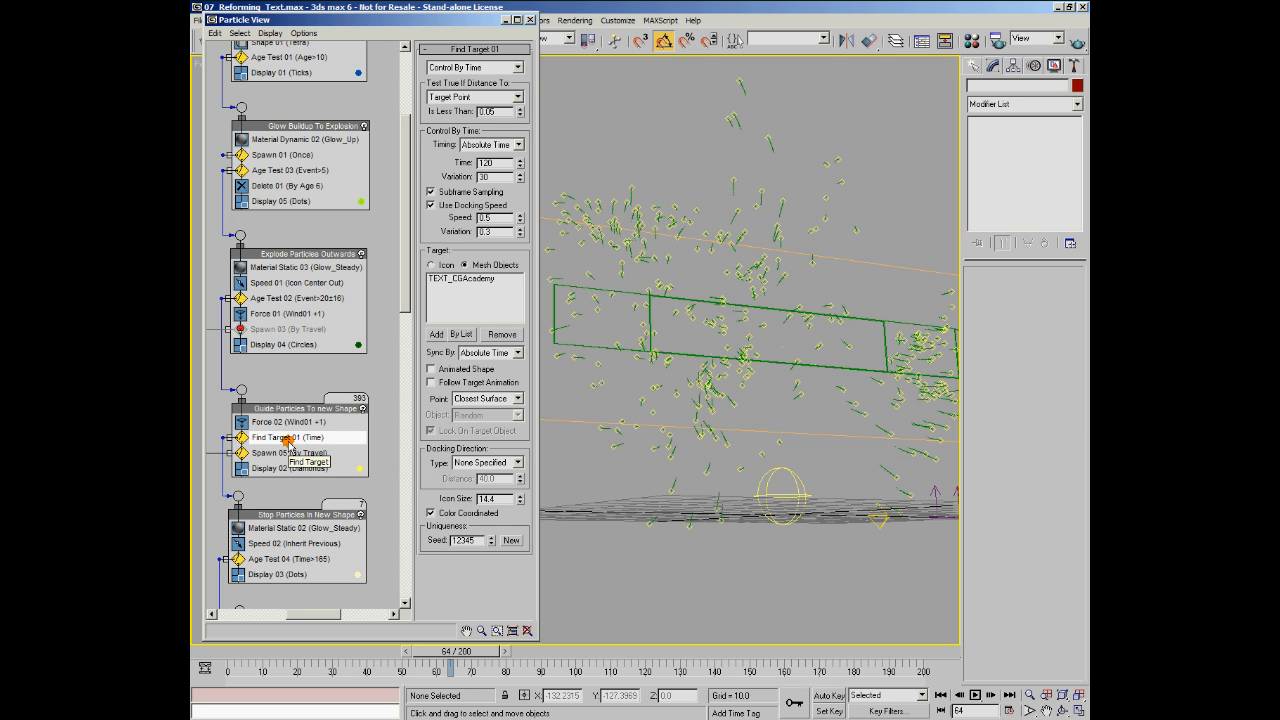
Play the animation on to frame 148 and inspect the particles arriving at the target text.
left_click(355, 651)
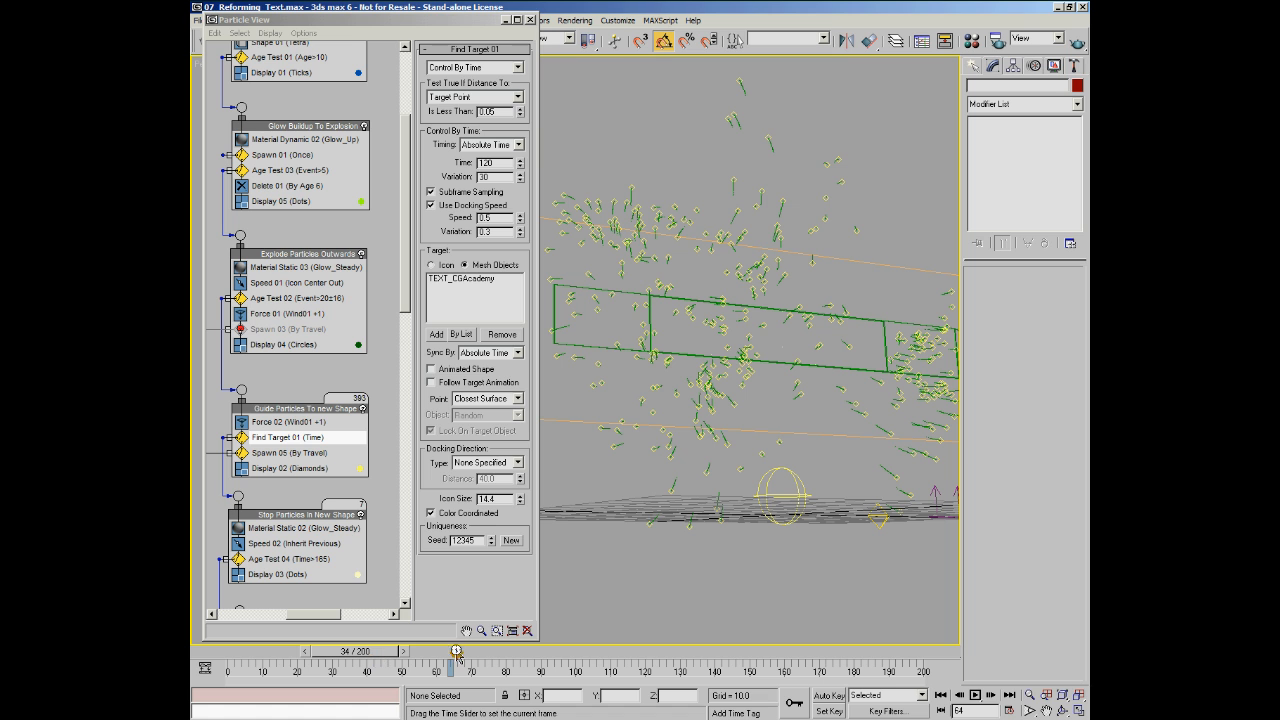
left_click(976, 695)
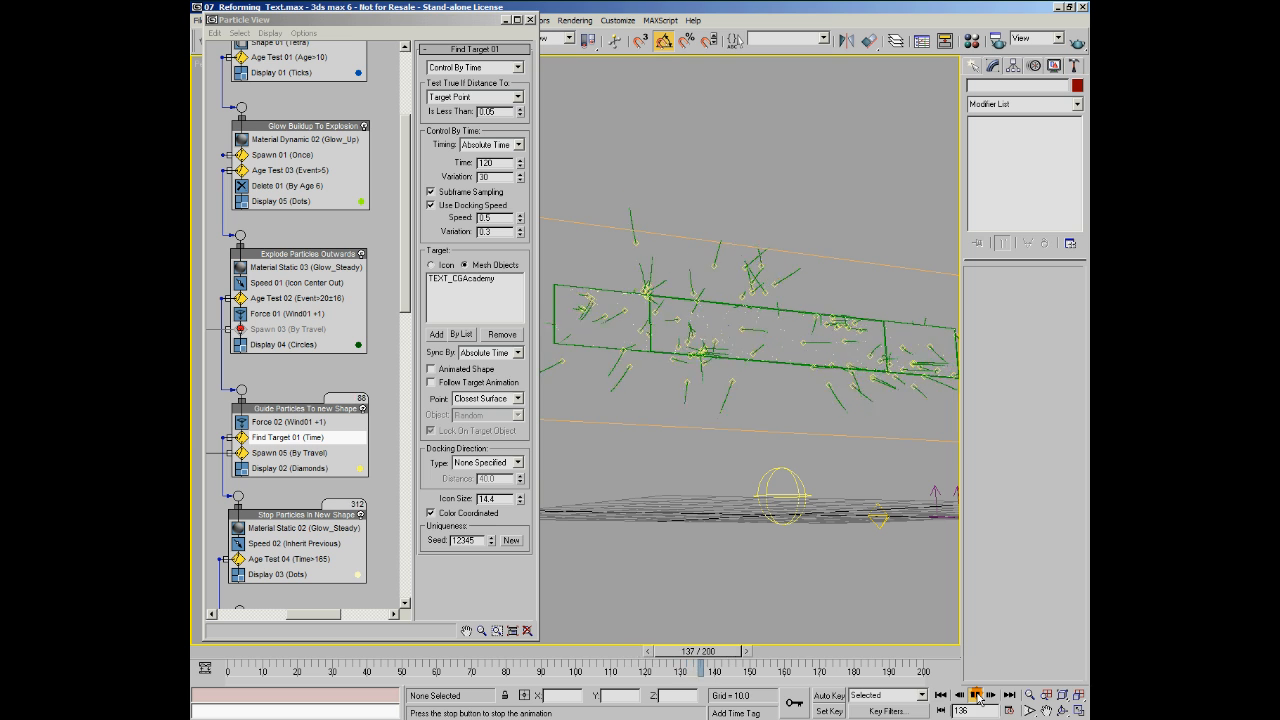
left_click(977, 695)
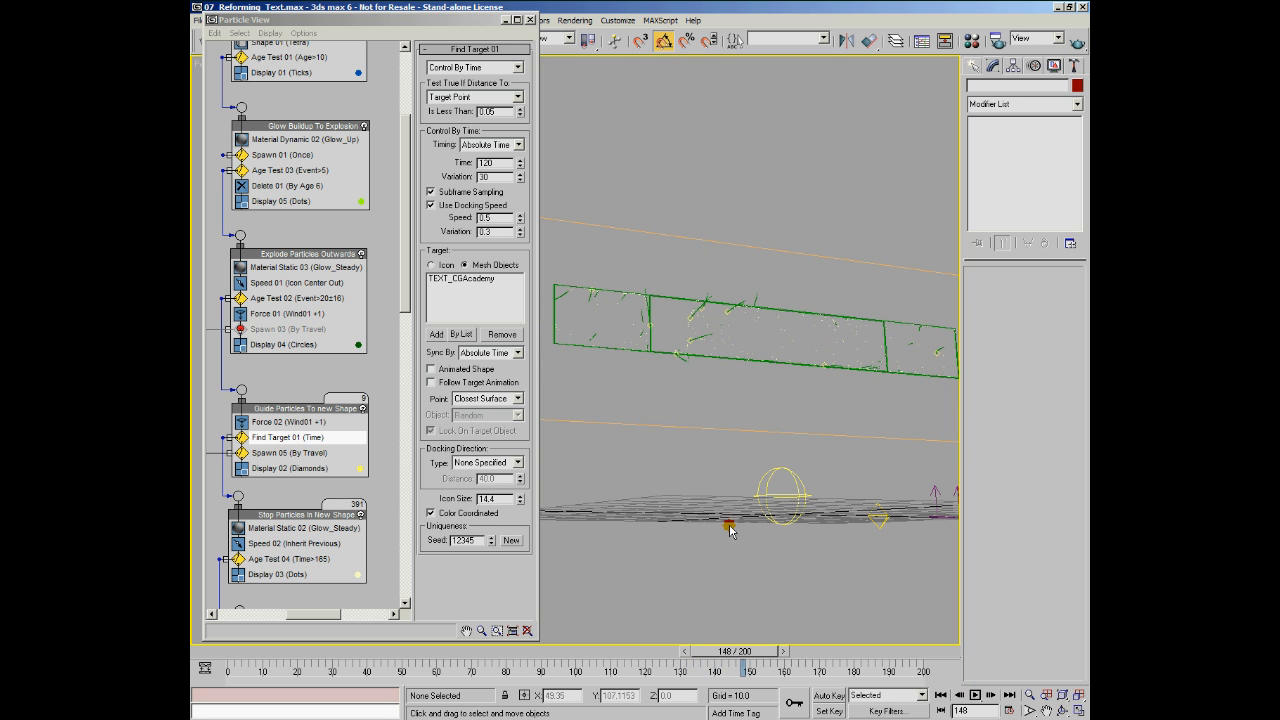
mouse_move(720, 512)
middle_mouse_down("alt")
mouse_move(704, 528)
mouse_move(753, 518)
mouse_move(735, 518)
middle_mouse_up("alt")
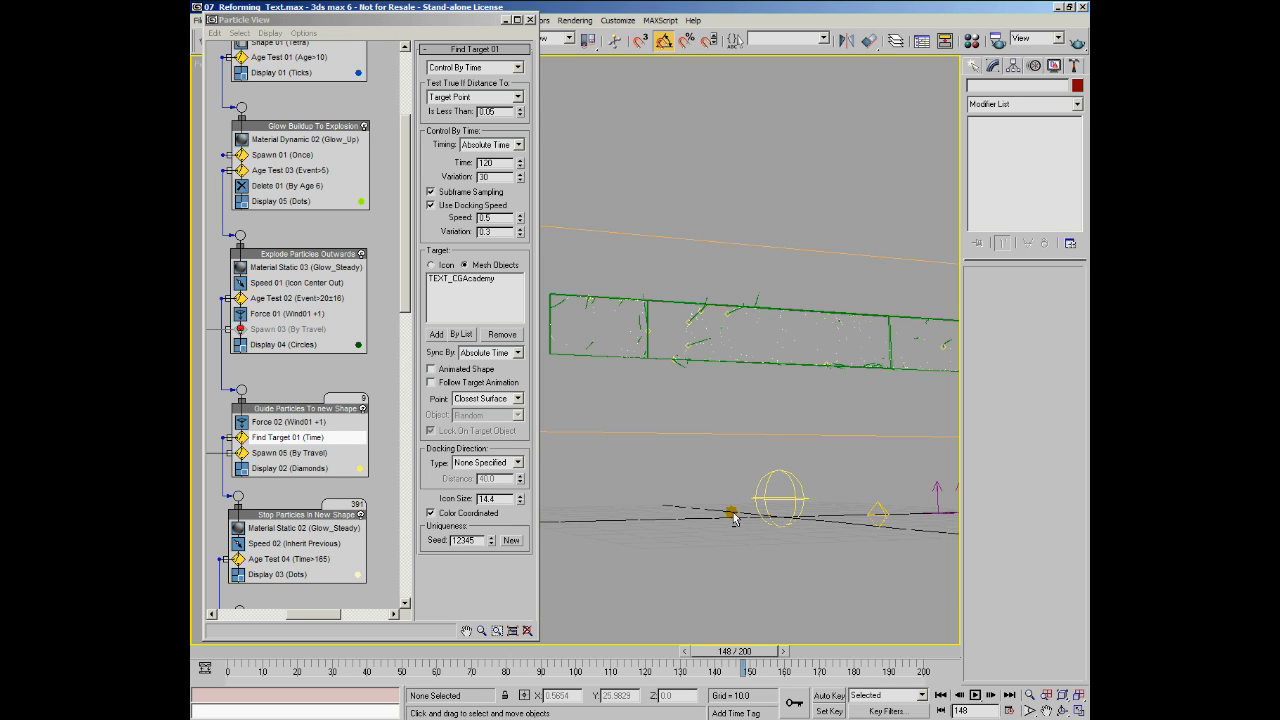
Check Find Target 01's target point setting and the parameters of Spawn 05.
left_click(519, 400)
left_click(519, 400)
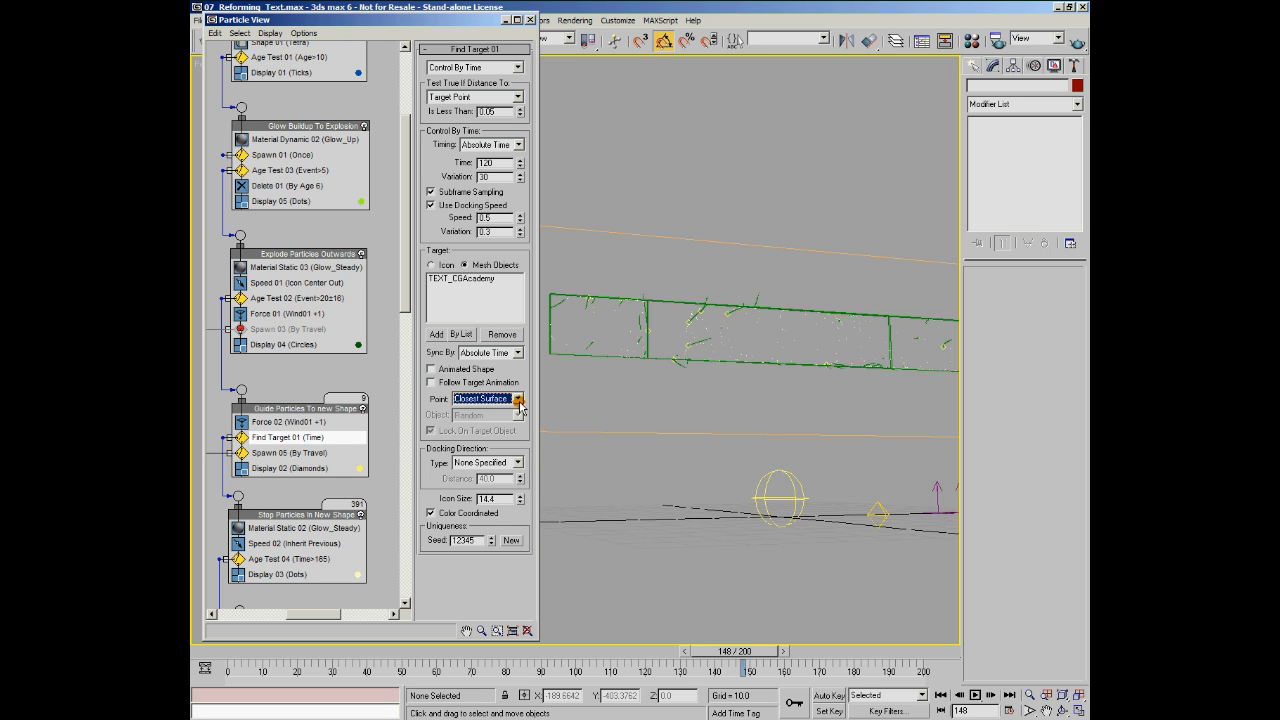
left_click(298, 454)
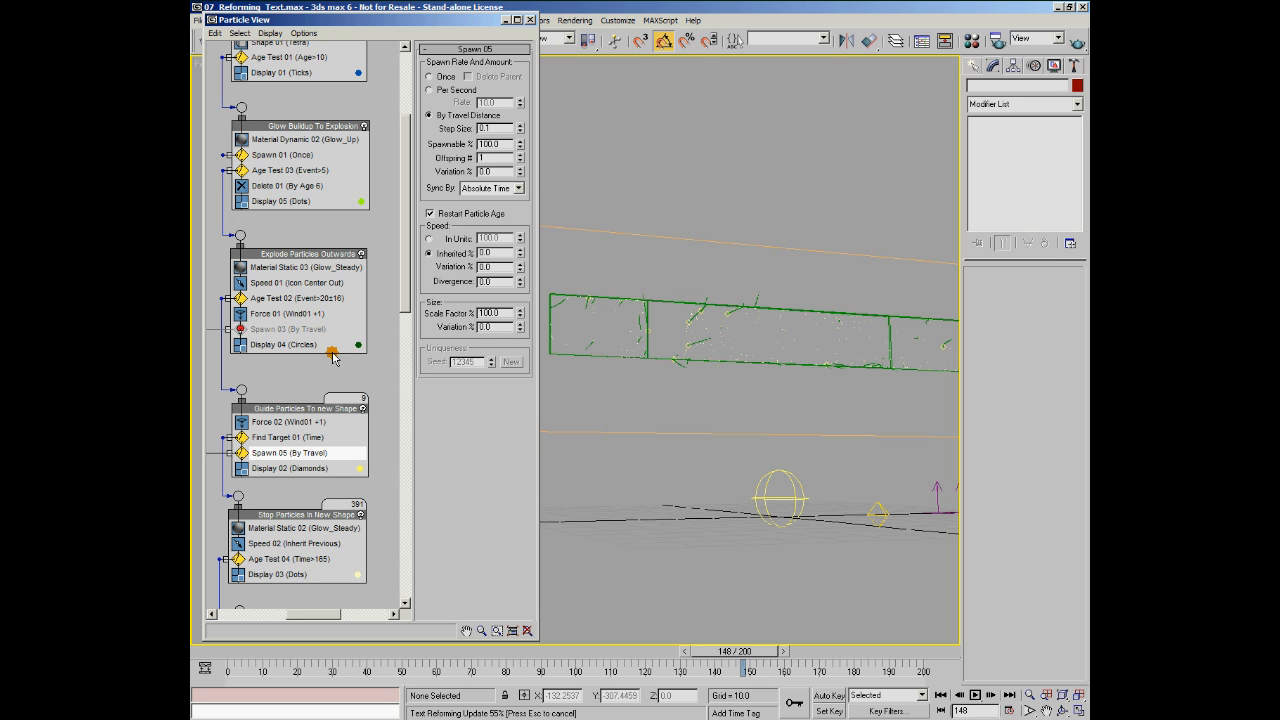
Turn on the disabled Spawn 03 operator in the Explode Particles Outwards event and check the Display 02 settings.
left_click(241, 329)
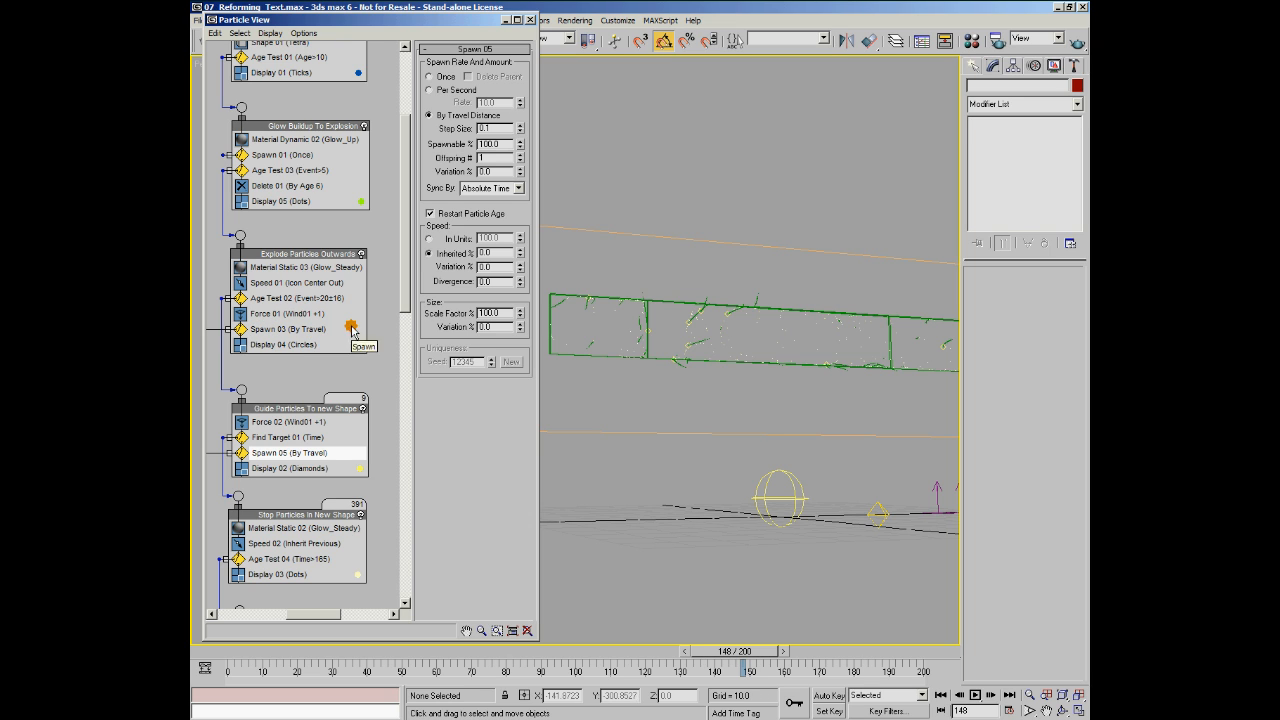
left_click(294, 470)
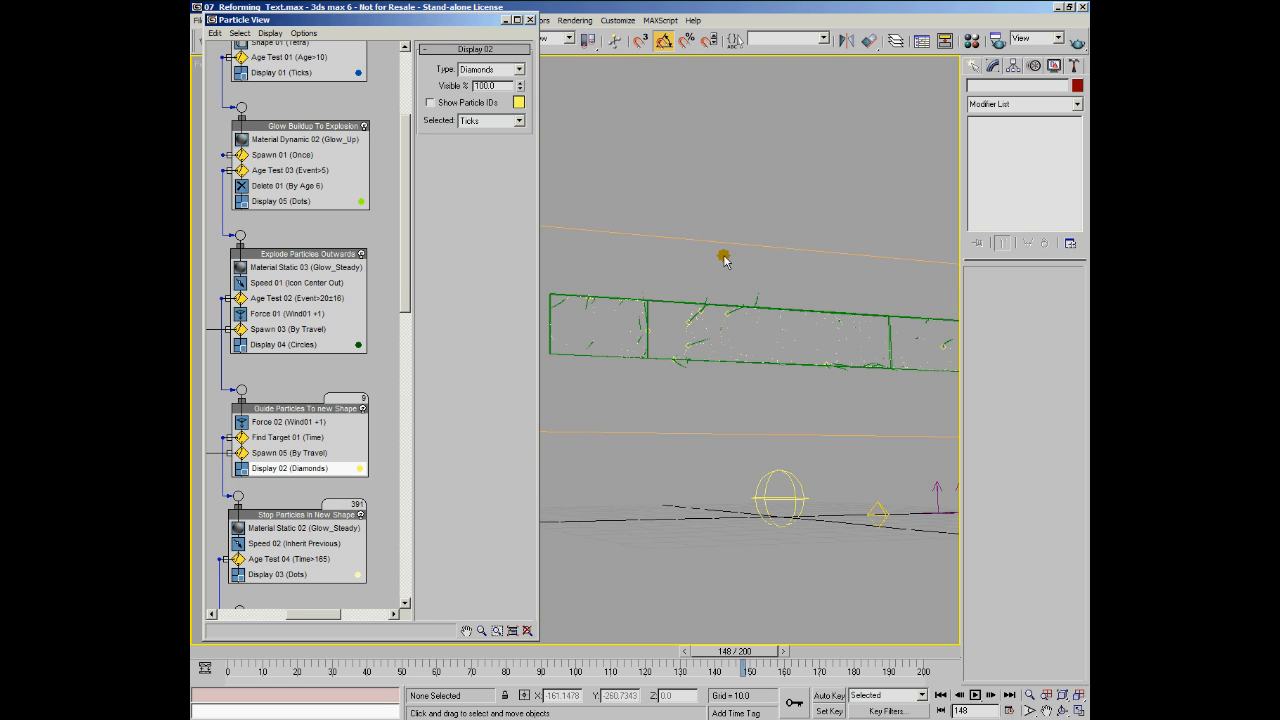
Change the Display 03 colour in the Stop Particles in New Shape event to pink with red 254, green 130, blue 195.
left_click_drag(403, 263, 404, 358)
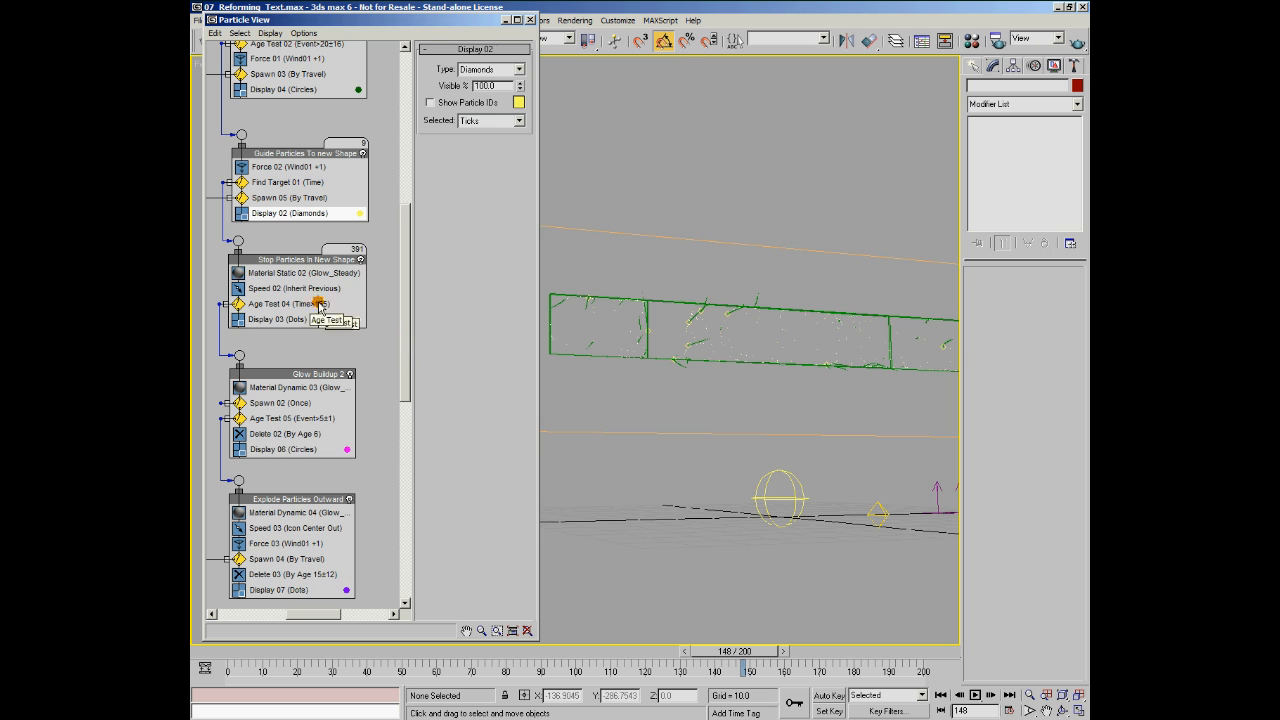
left_click(305, 272)
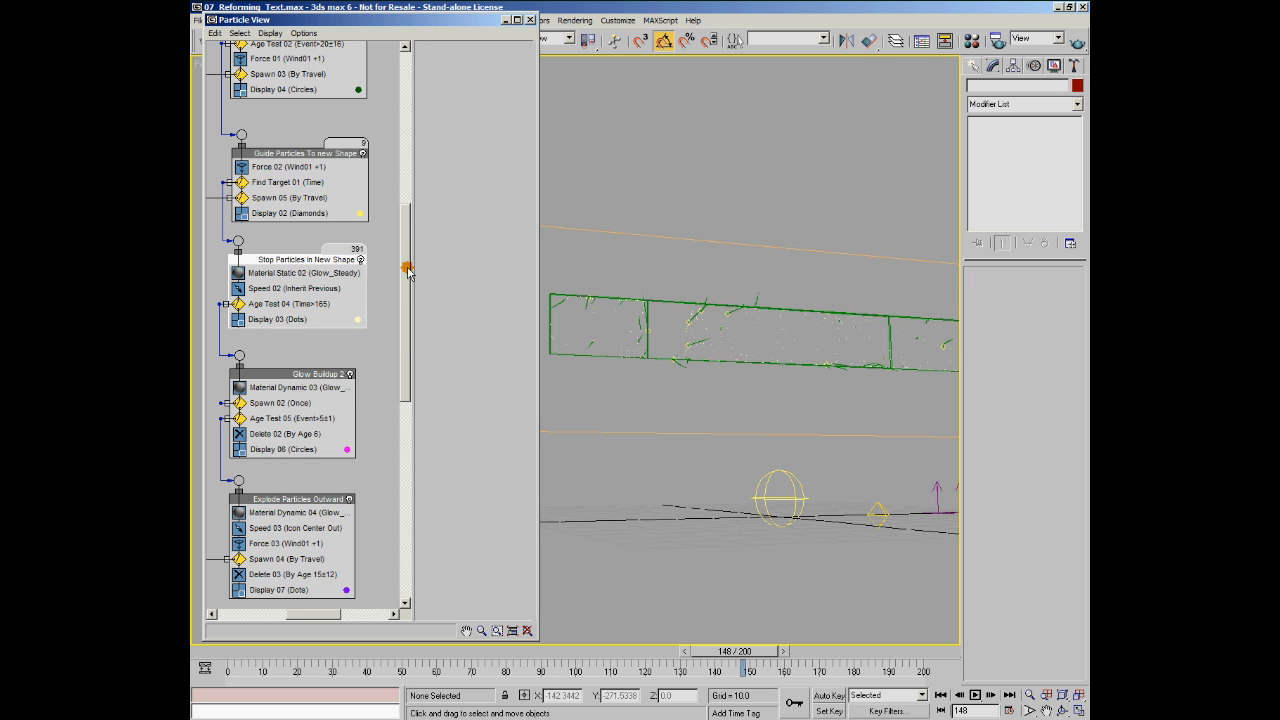
left_click_drag(408, 271, 403, 283)
left_click(356, 281)
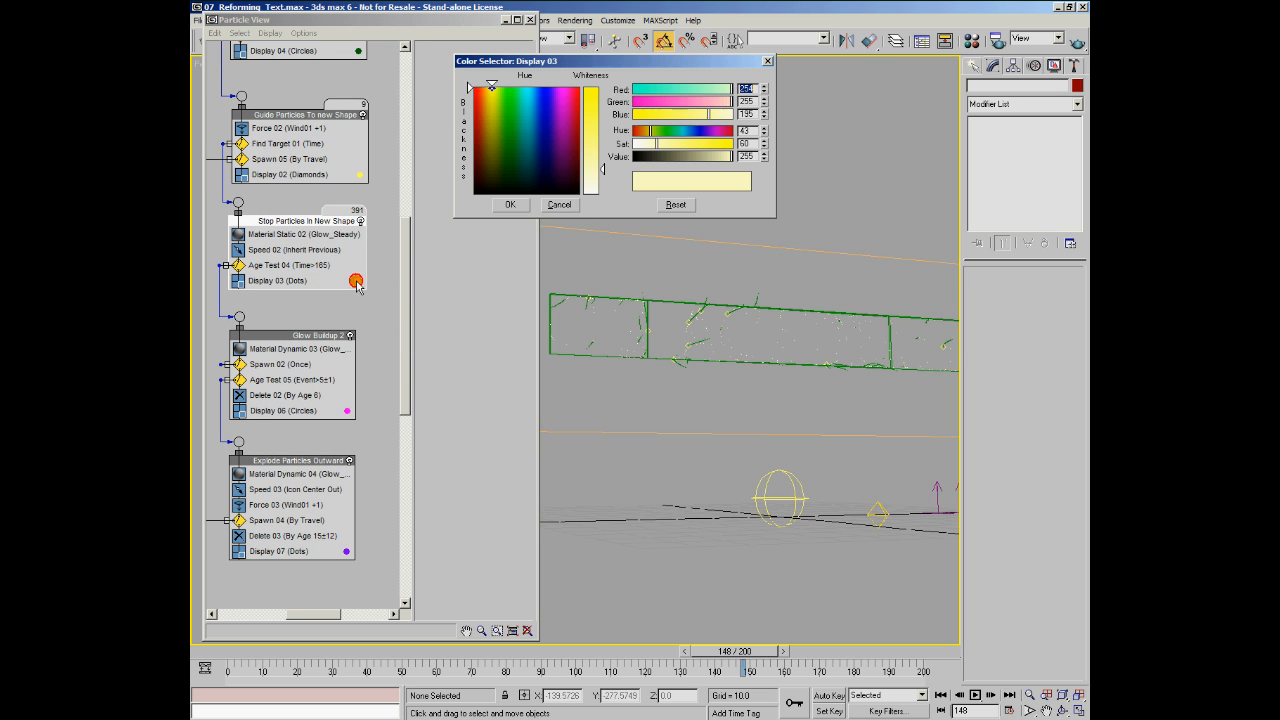
left_click(683, 101)
left_click(510, 204)
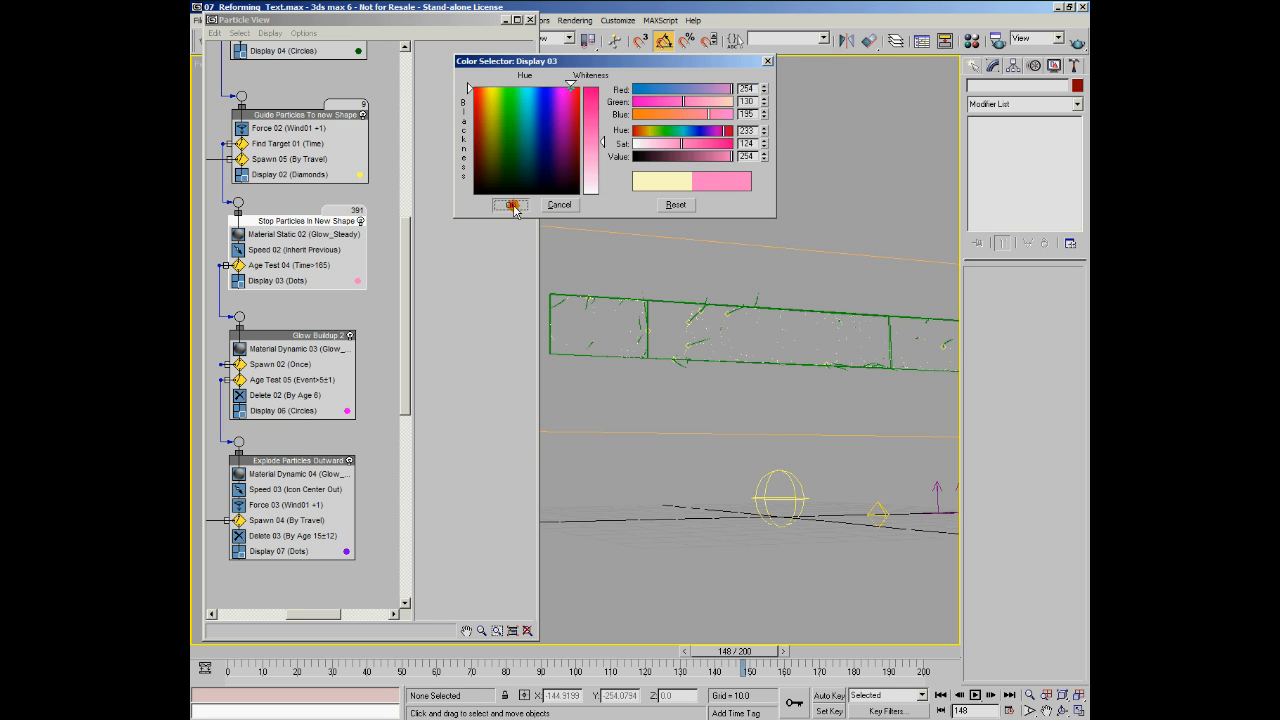
Set the Display 03 particle display type to Asterisks.
left_click(304, 281)
left_click(519, 69)
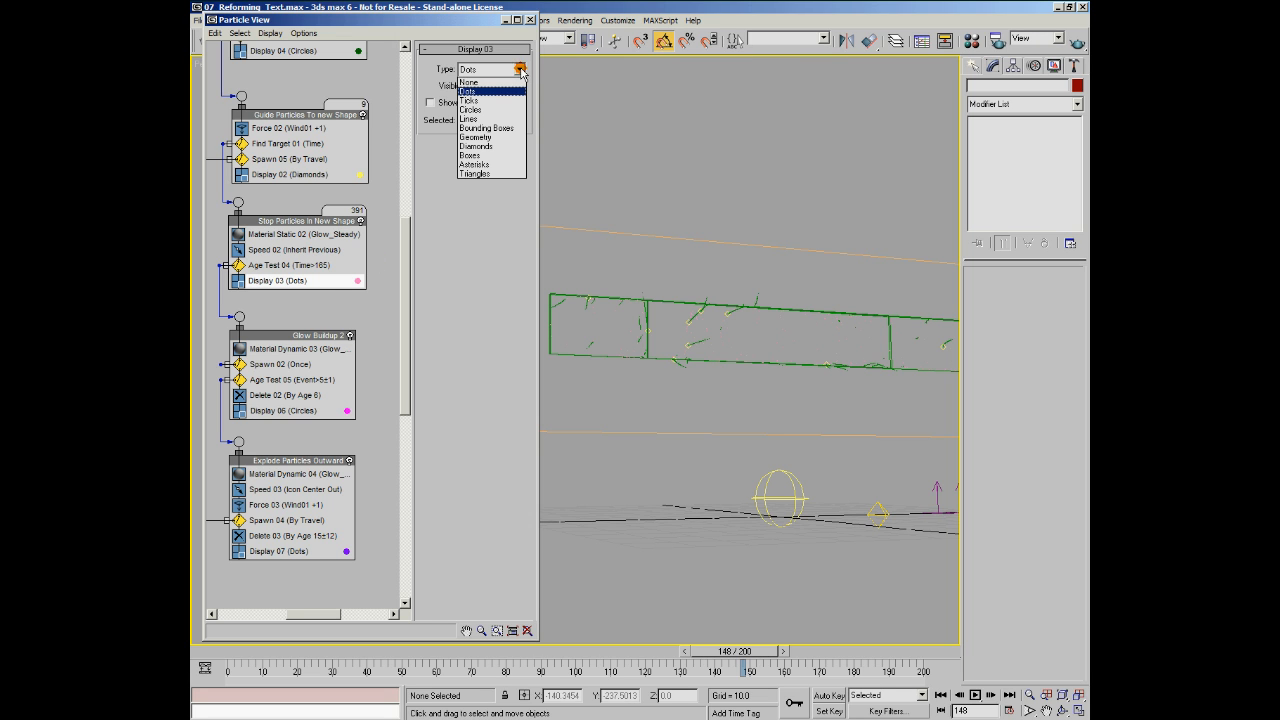
left_click(493, 146)
left_click(519, 69)
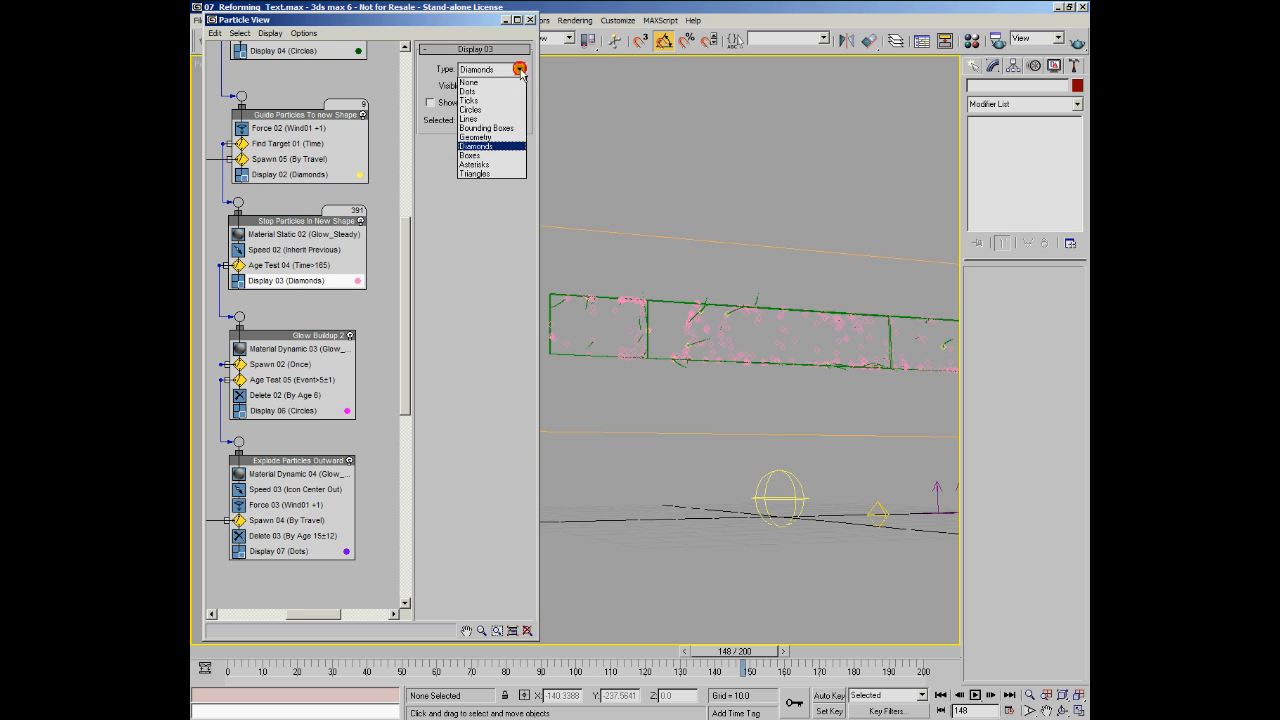
left_click(493, 165)
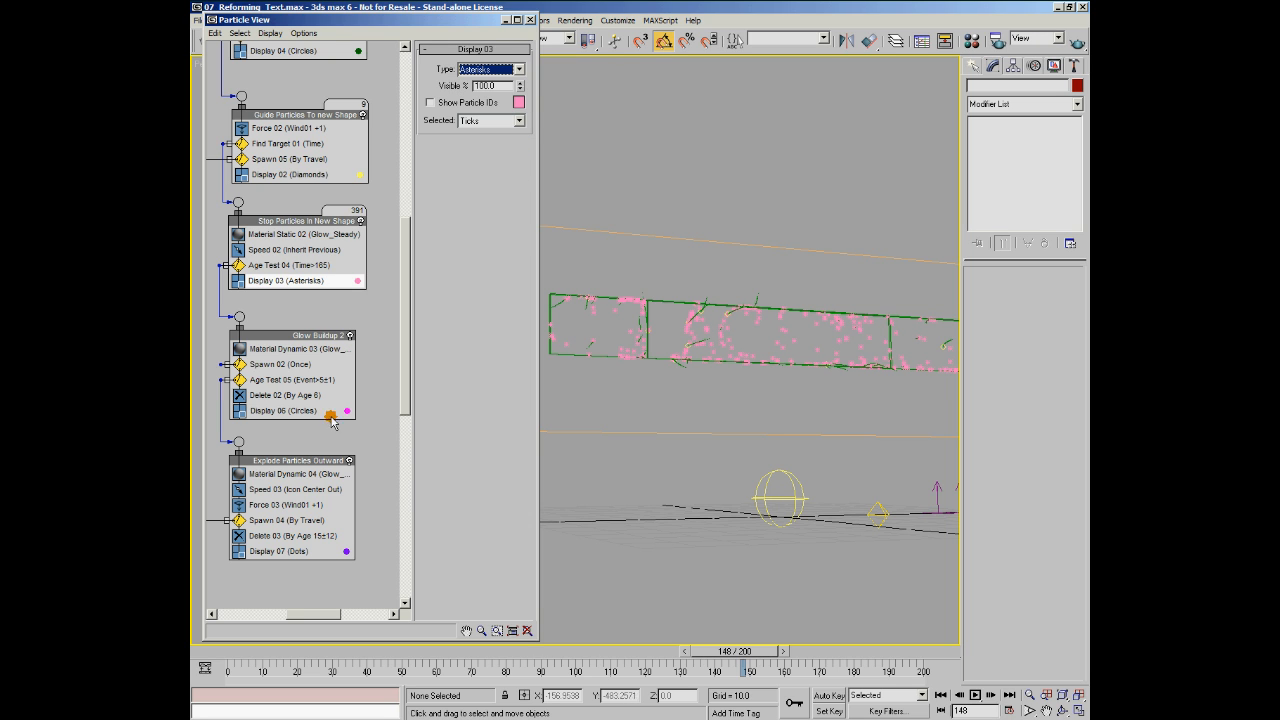
Adjust the hue and saturation of Display 03's colour to a strong pinkish red.
left_click(359, 281)
left_click(726, 132)
left_click_drag(702, 145, 722, 146)
left_click(511, 204)
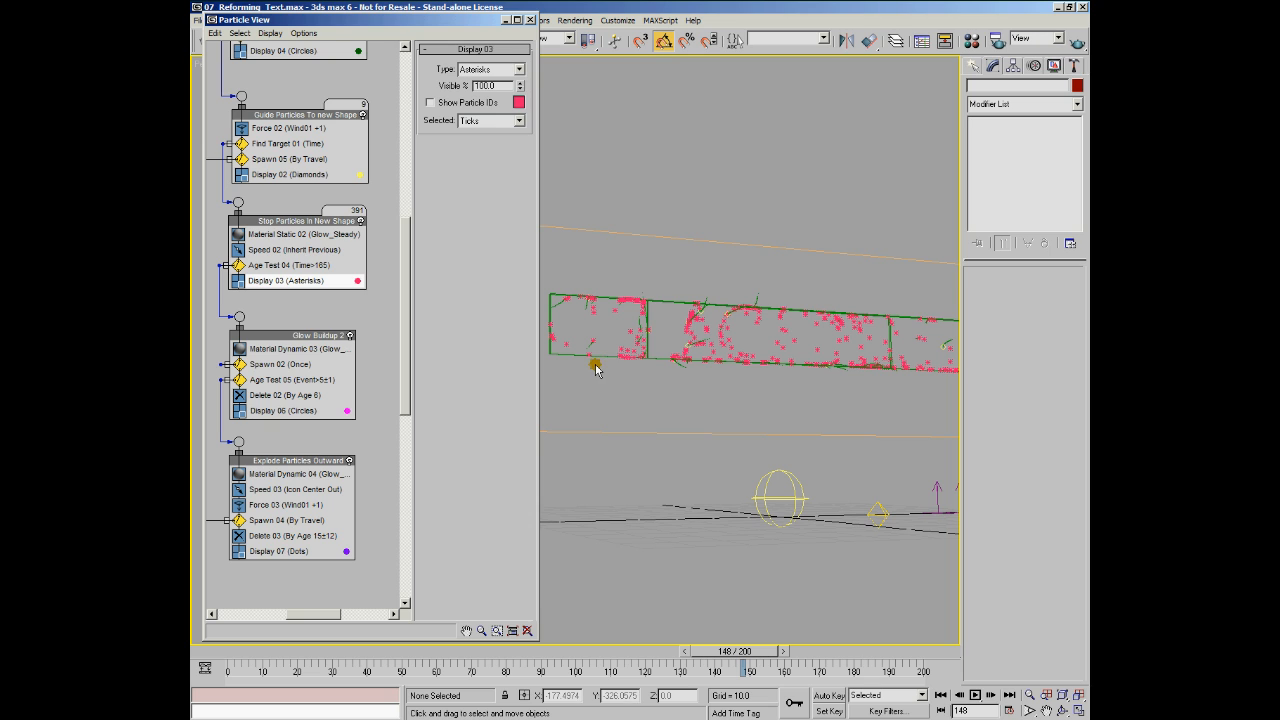
Review the Material Dynamic 03, Spawn 02, Age Test 05 and Delete 02 settings in the Glow Buildup 2 event.
left_click(262, 350)
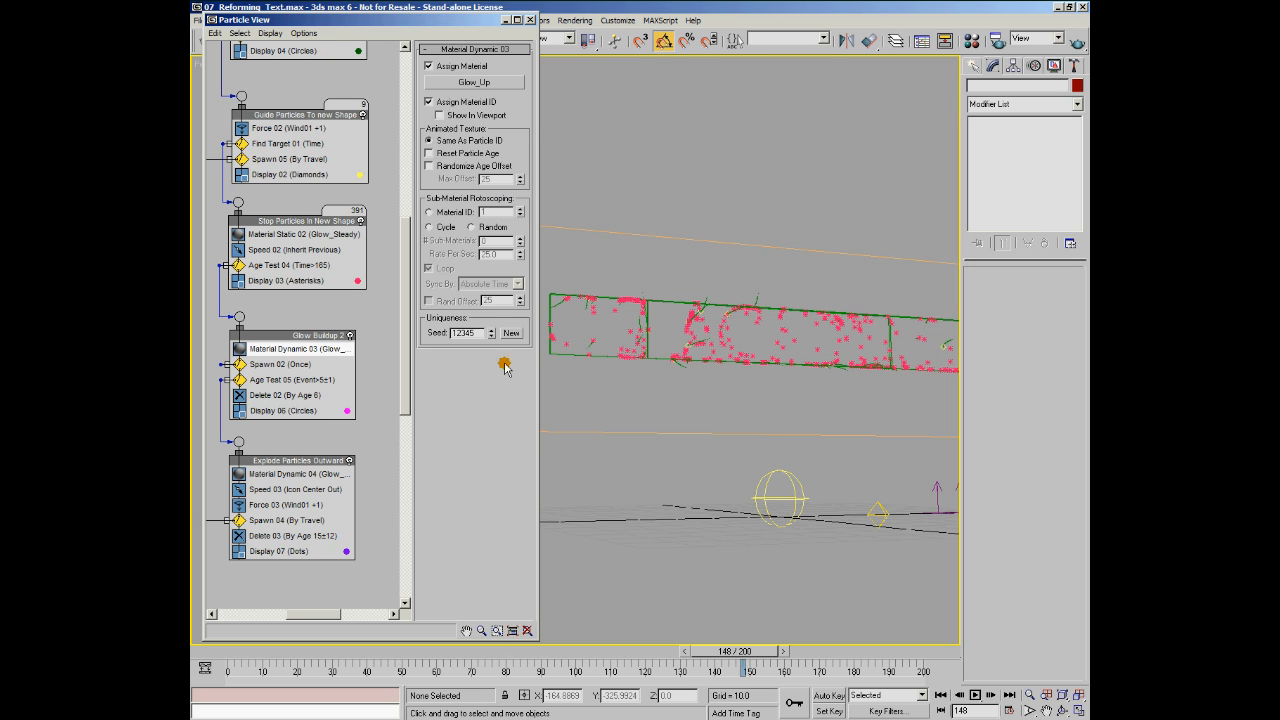
left_click(282, 364)
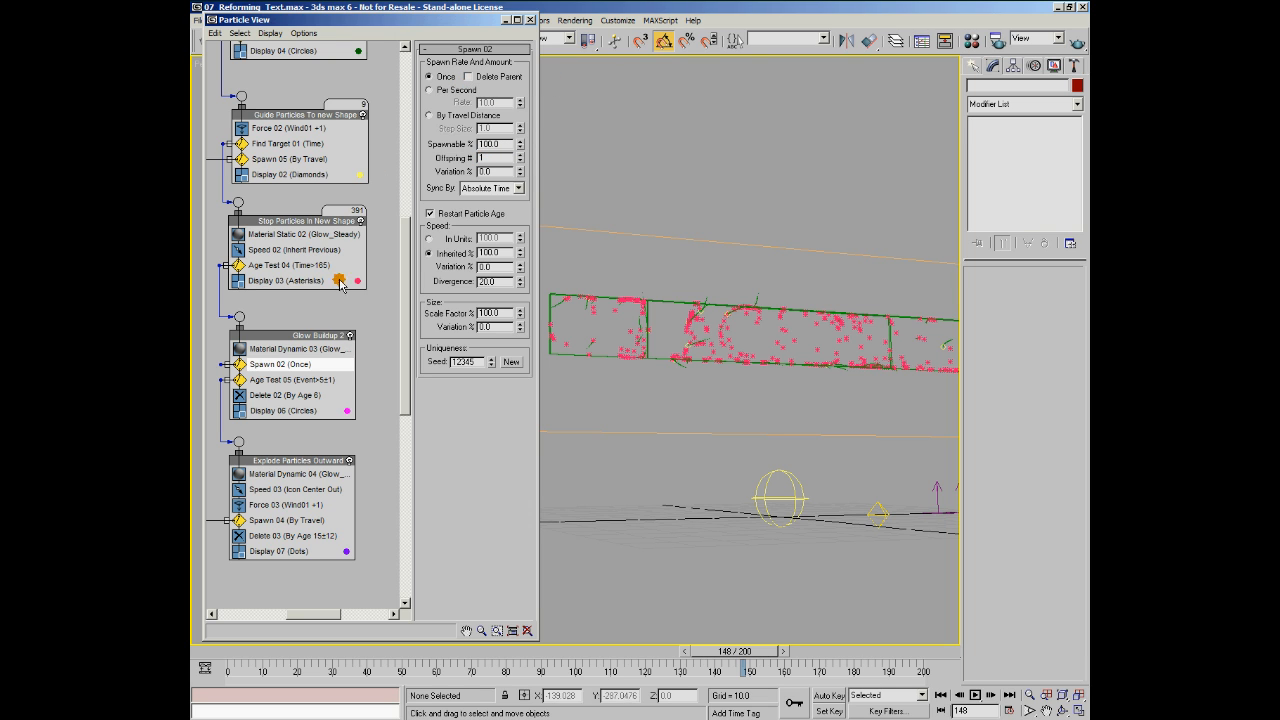
left_click(281, 382)
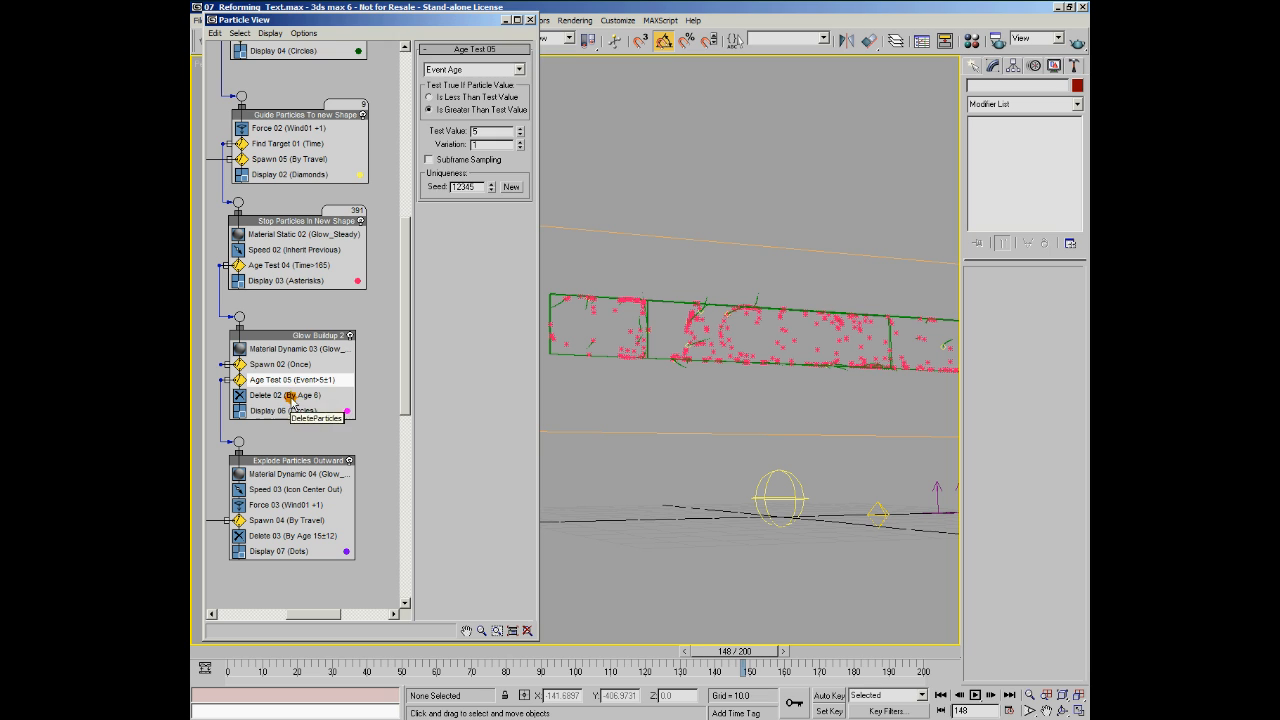
left_click(323, 398)
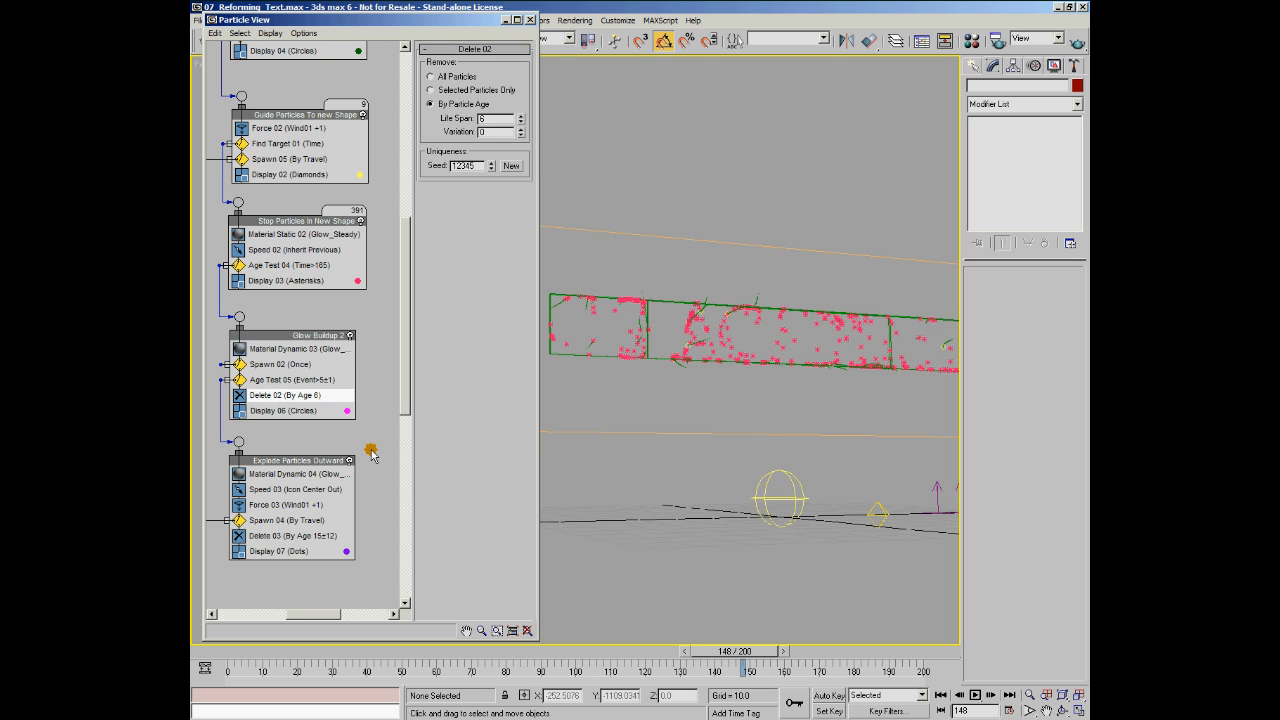
left_click(268, 383)
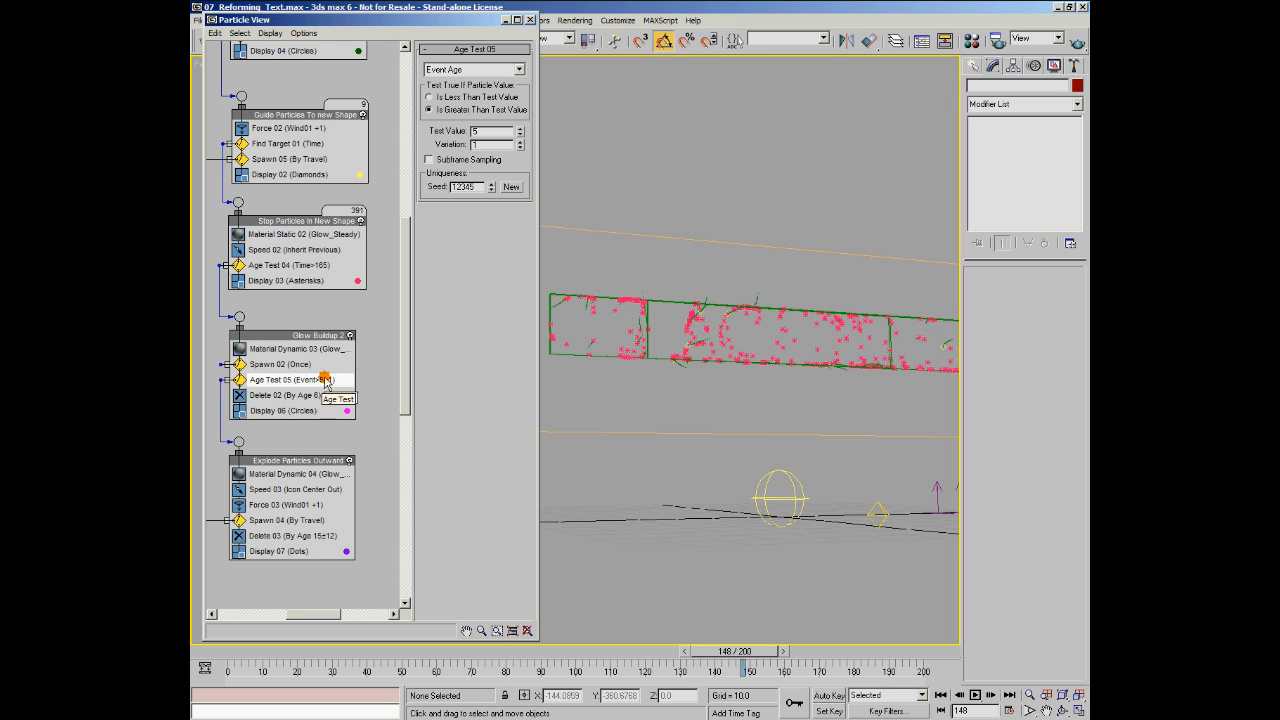
Review the material, speed, force, spawn and delete settings in the final Explode Particles Outward event.
left_click(302, 476)
left_click(451, 84)
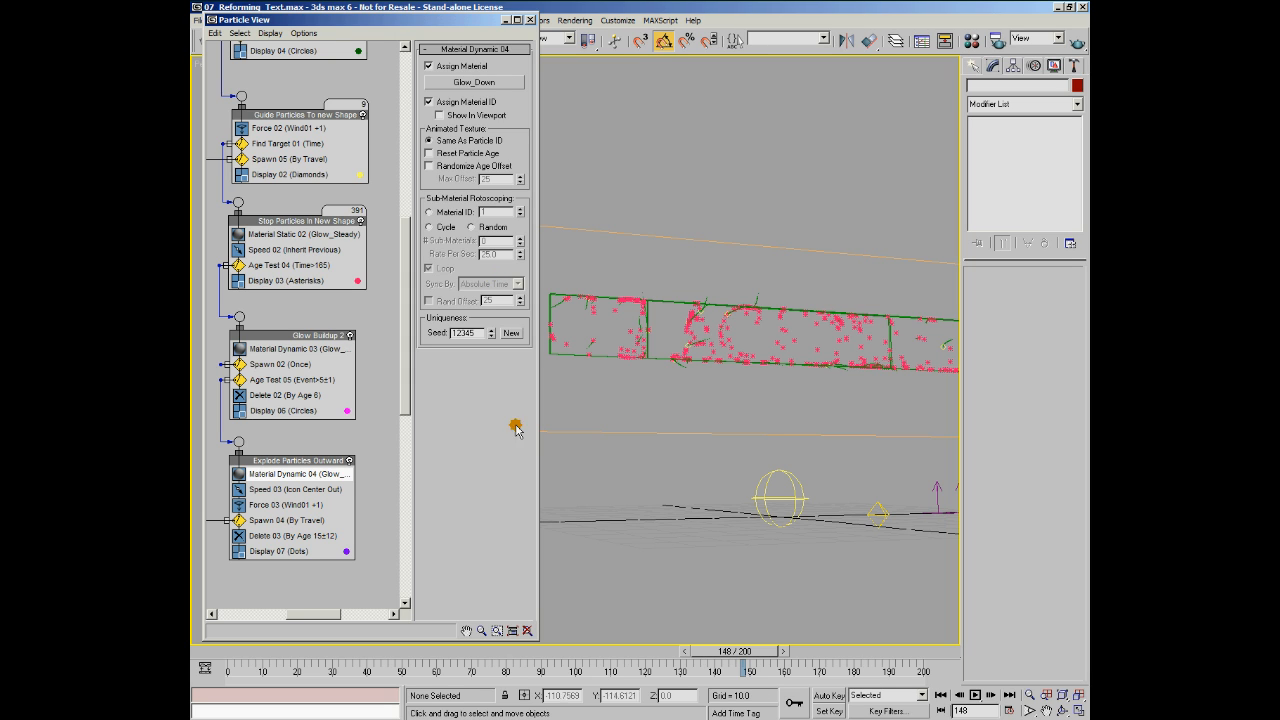
left_click(283, 492)
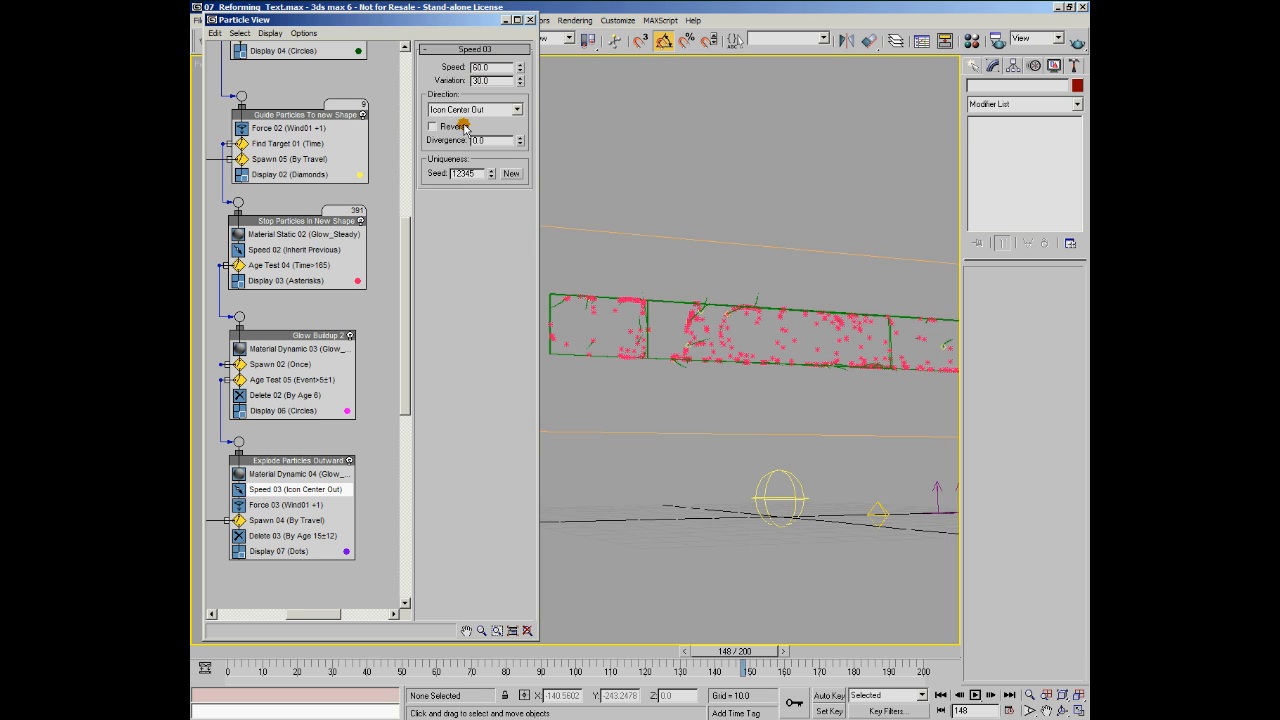
left_click(287, 505)
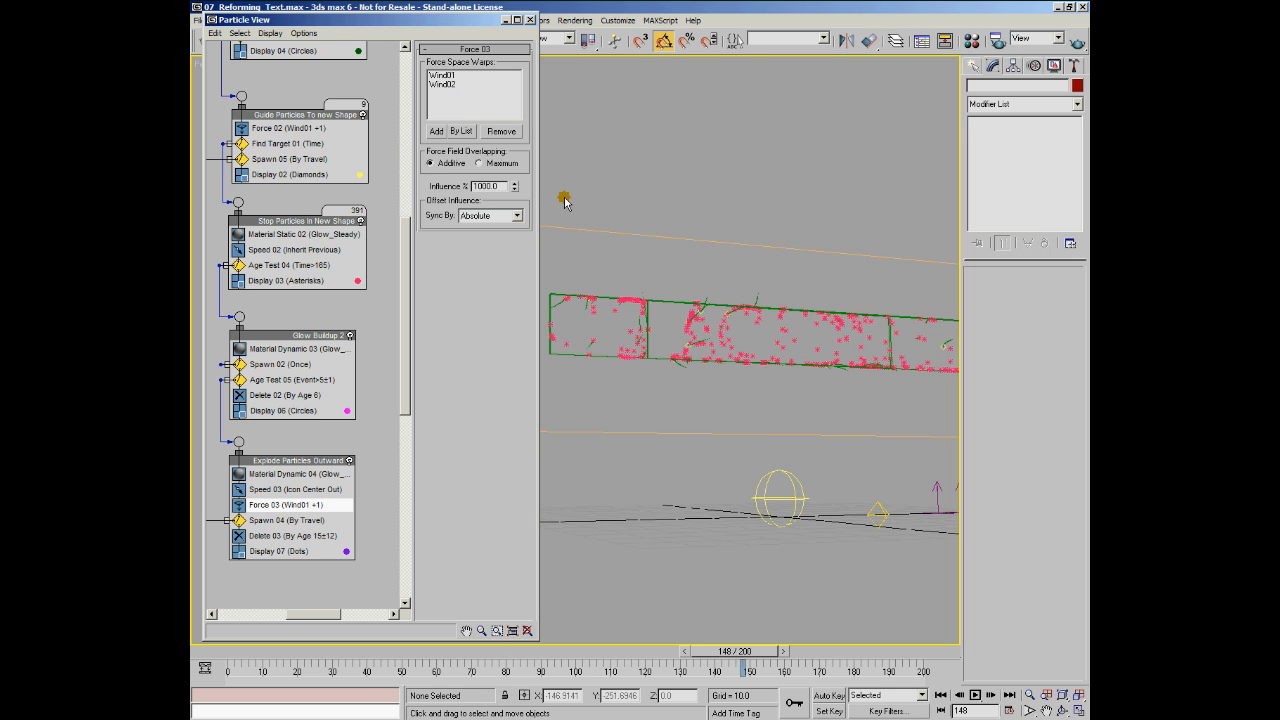
left_click(299, 519)
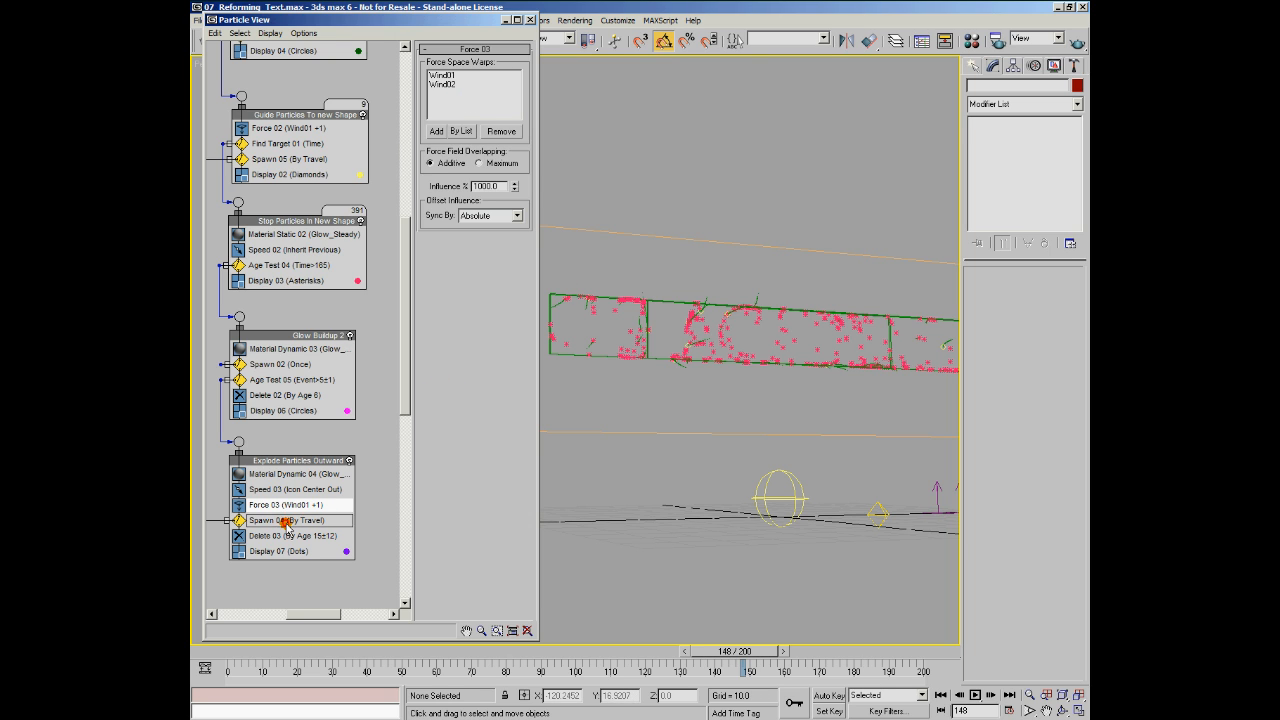
mouse_move(309, 614)
left_mouse_down()
mouse_move(246, 617)
mouse_move(306, 620)
left_mouse_up()
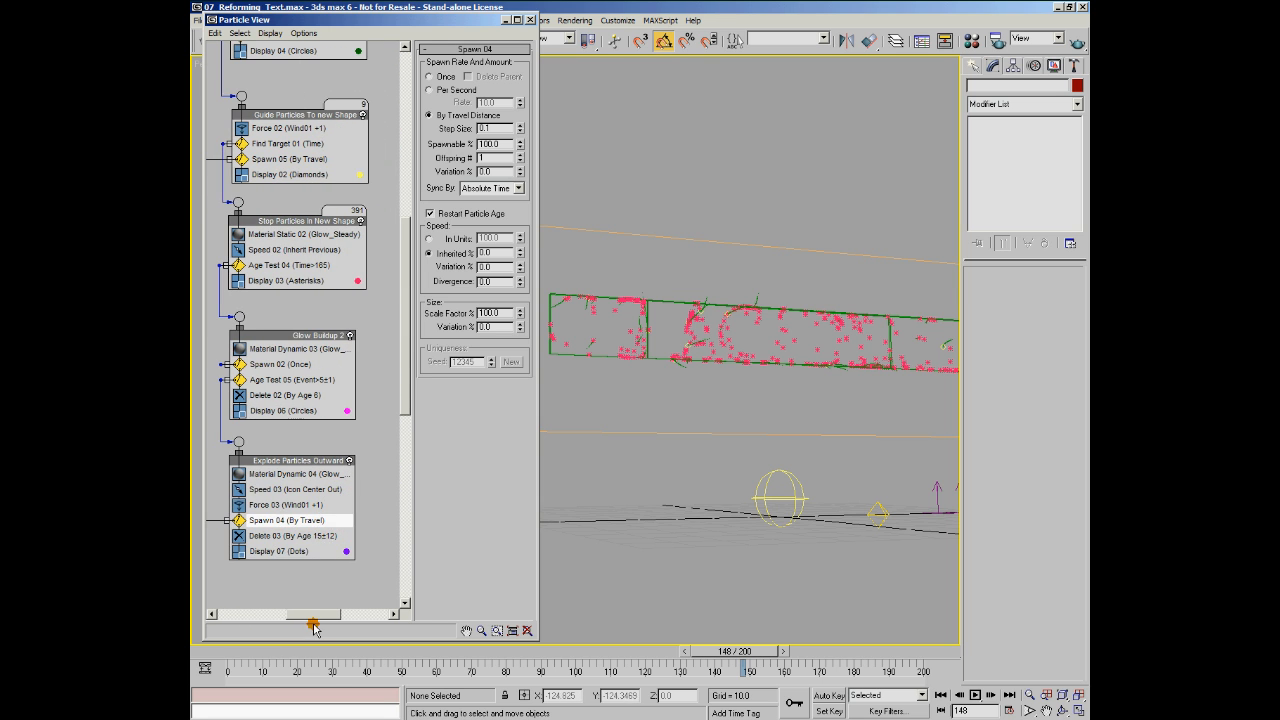
left_click(279, 536)
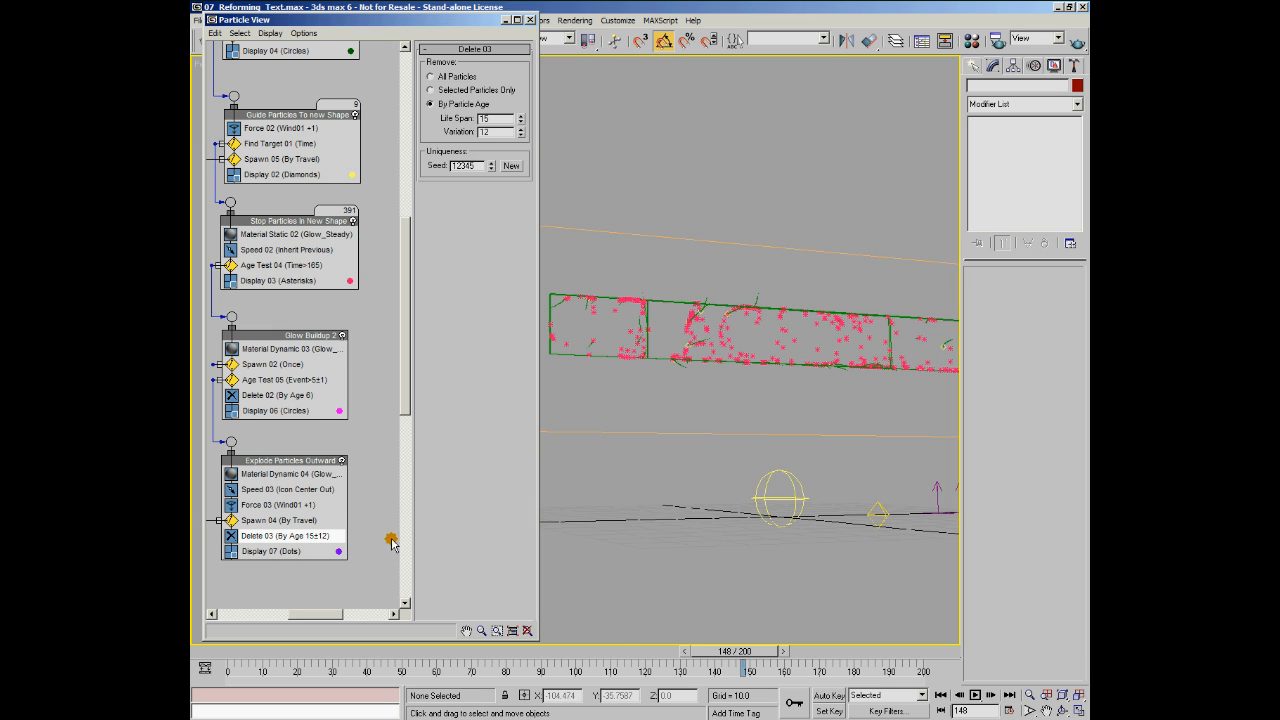
Play the animation from frame 148 through the final explosion and return the timeline to frame 121.
left_click(979, 698)
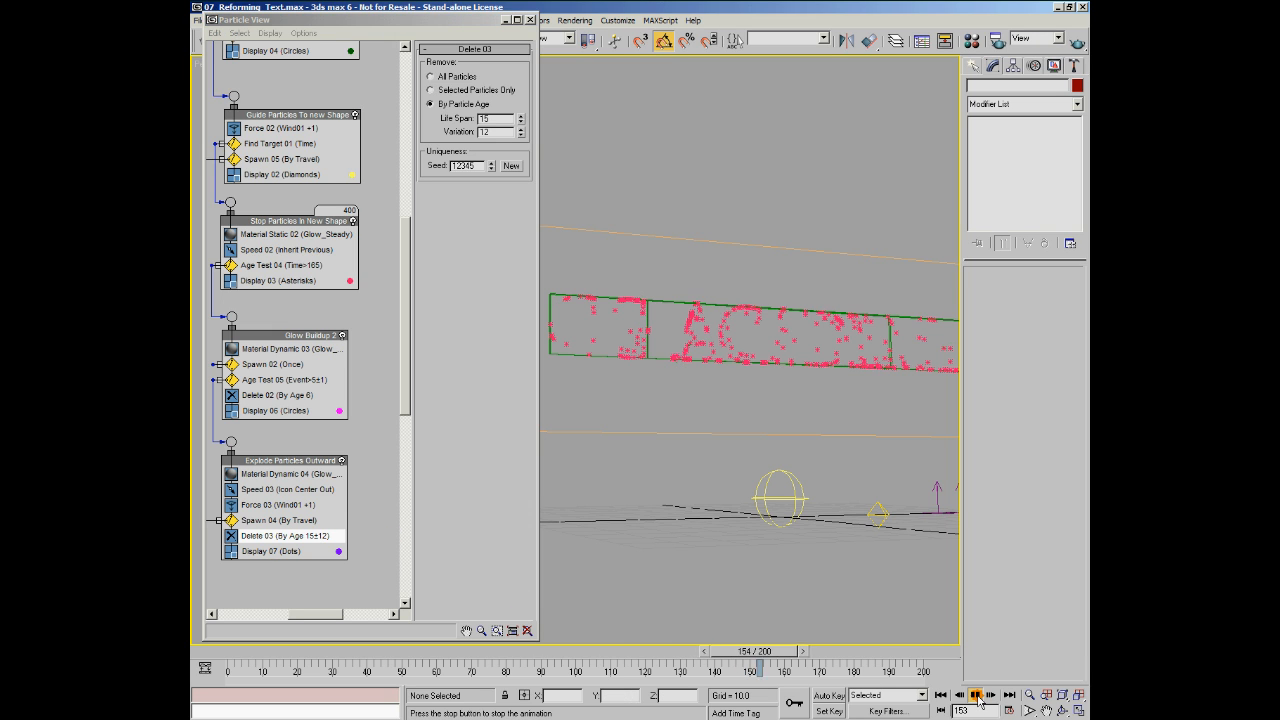
left_click_drag(584, 657, 647, 653)
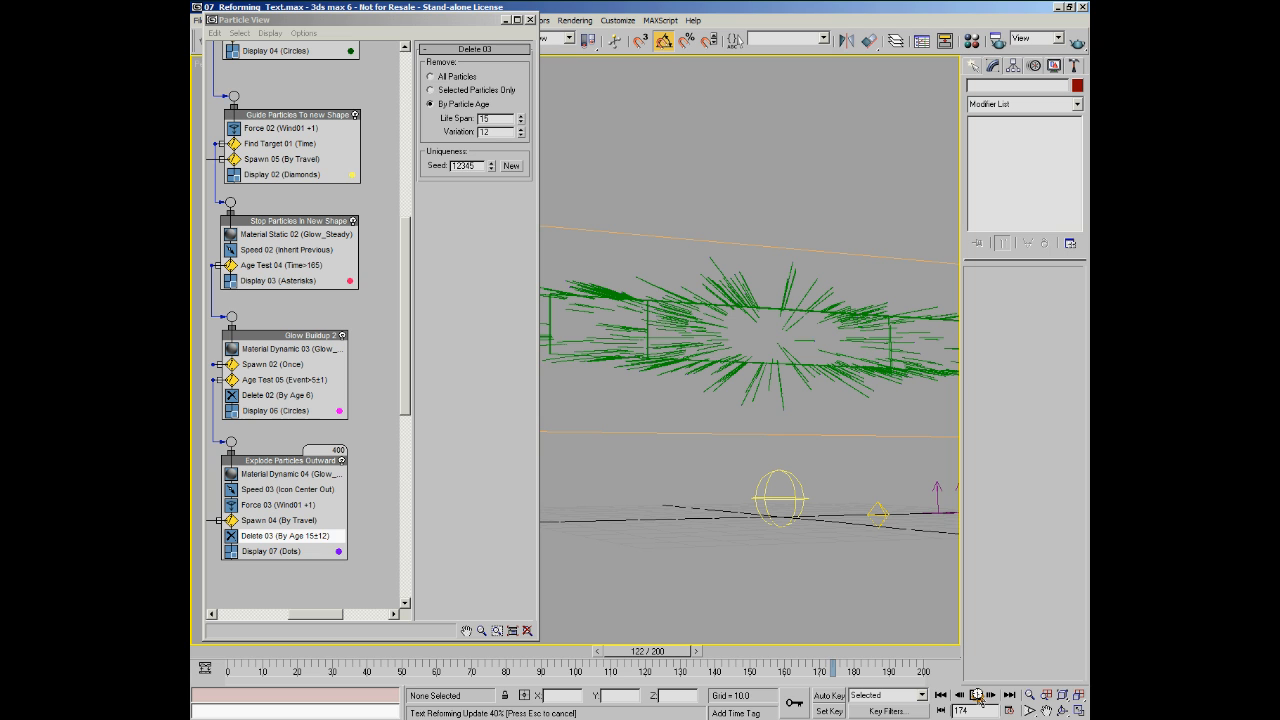
key("Escape")
left_click(635, 401)
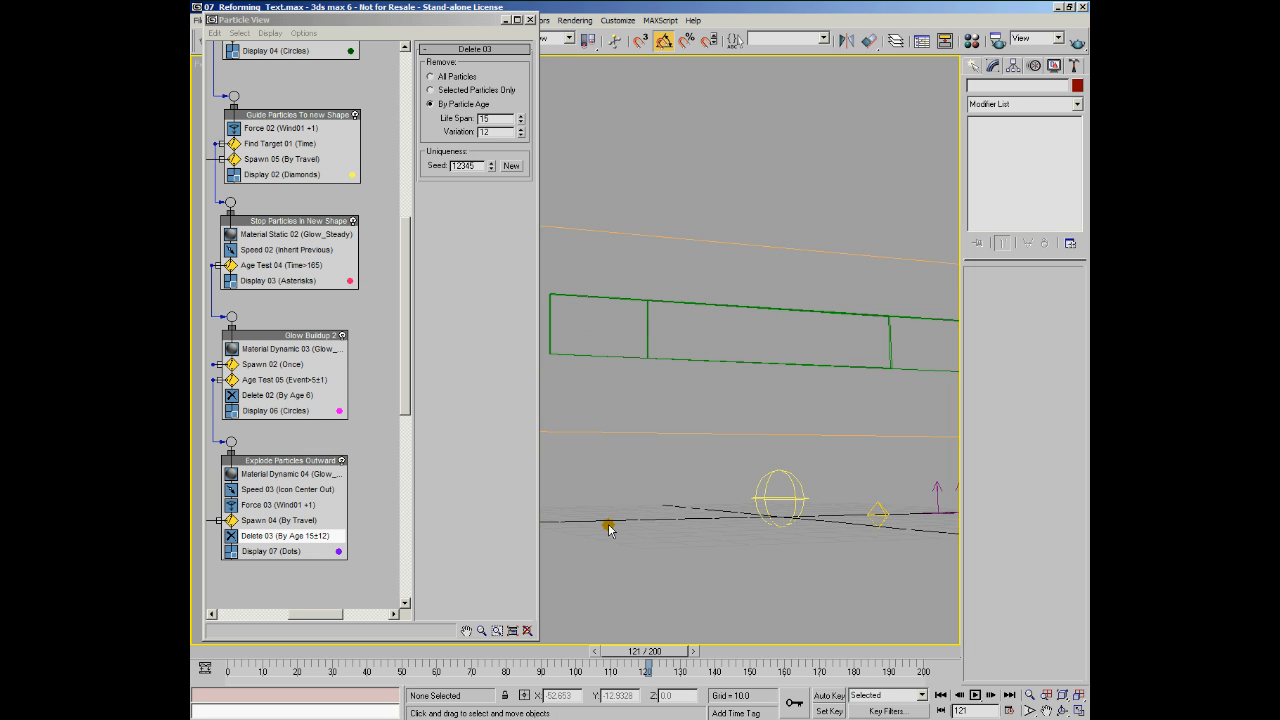
Append a Cache operator to the Text Reforming global event, below Render 01.
scroll(405, 343, "up", 2)
left_click_drag(405, 343, 398, 163)
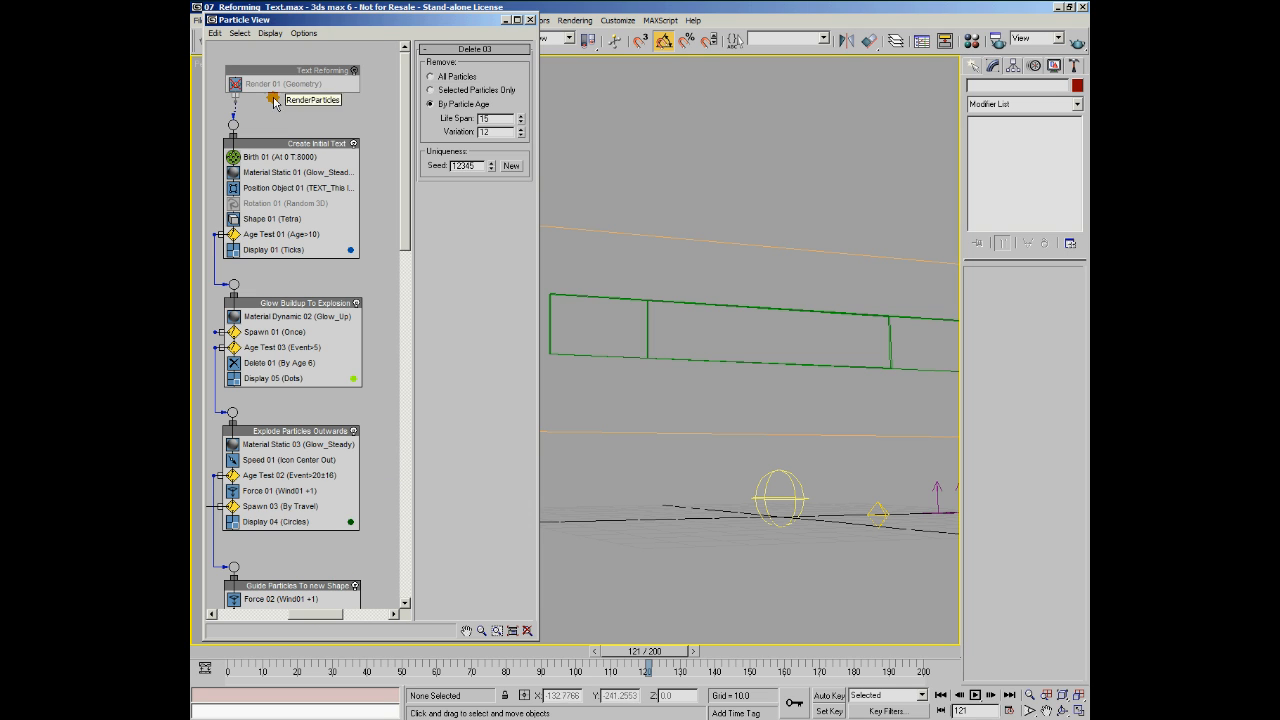
left_click(305, 76)
right_click(306, 74)
mouse_move(368, 100)
mouse_move(440, 113)
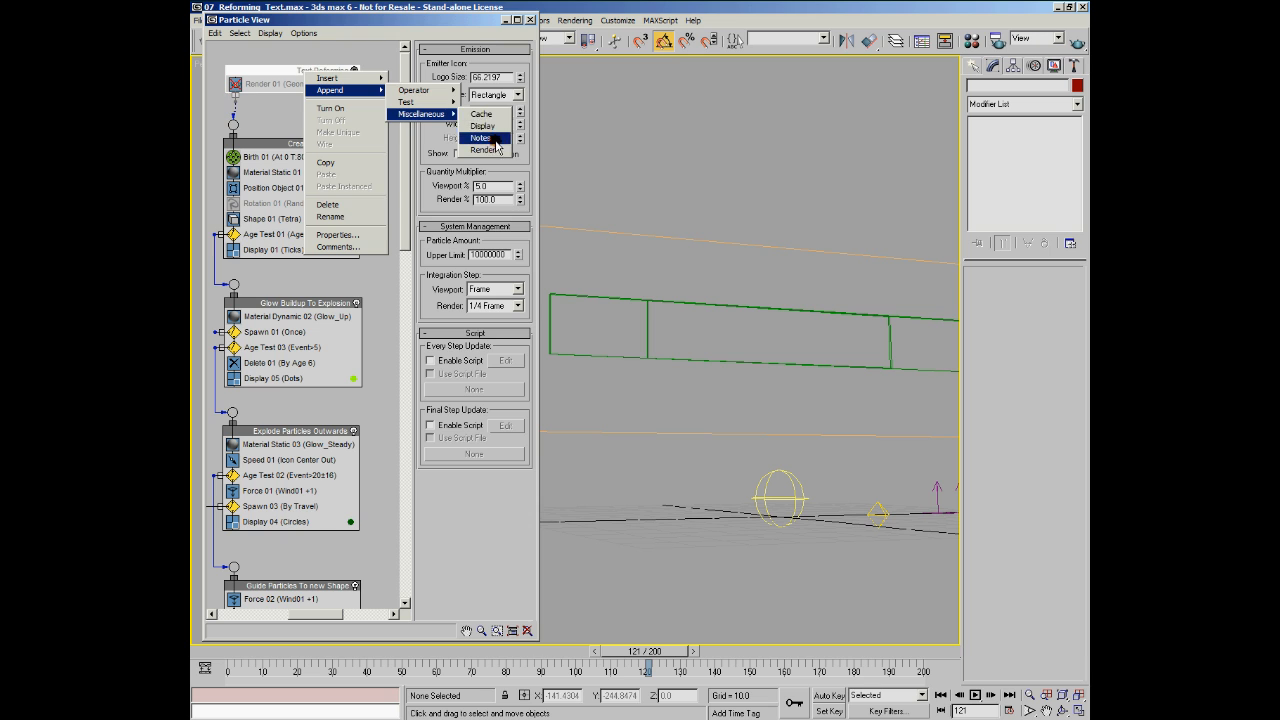
left_click(496, 117)
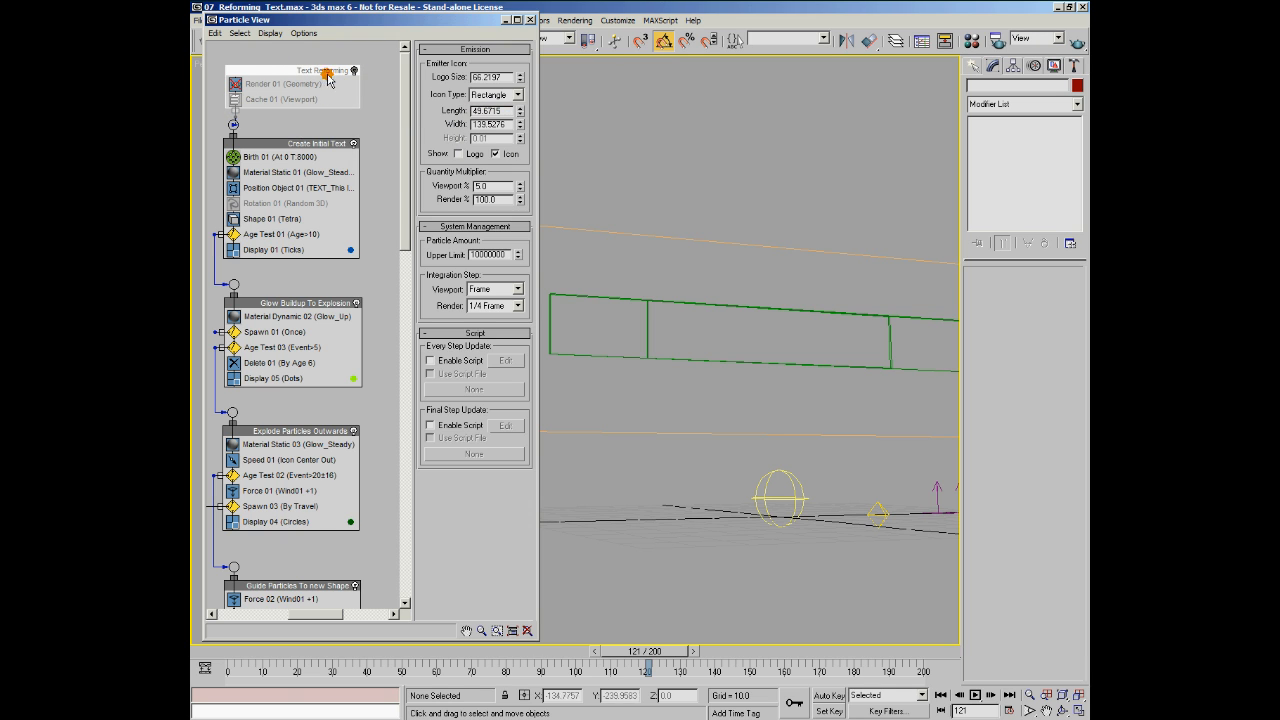
Turn on the Text Reforming flow at frame 0 and preview the cached animation by playing and scrubbing it, ending at frame 181.
left_click(209, 655)
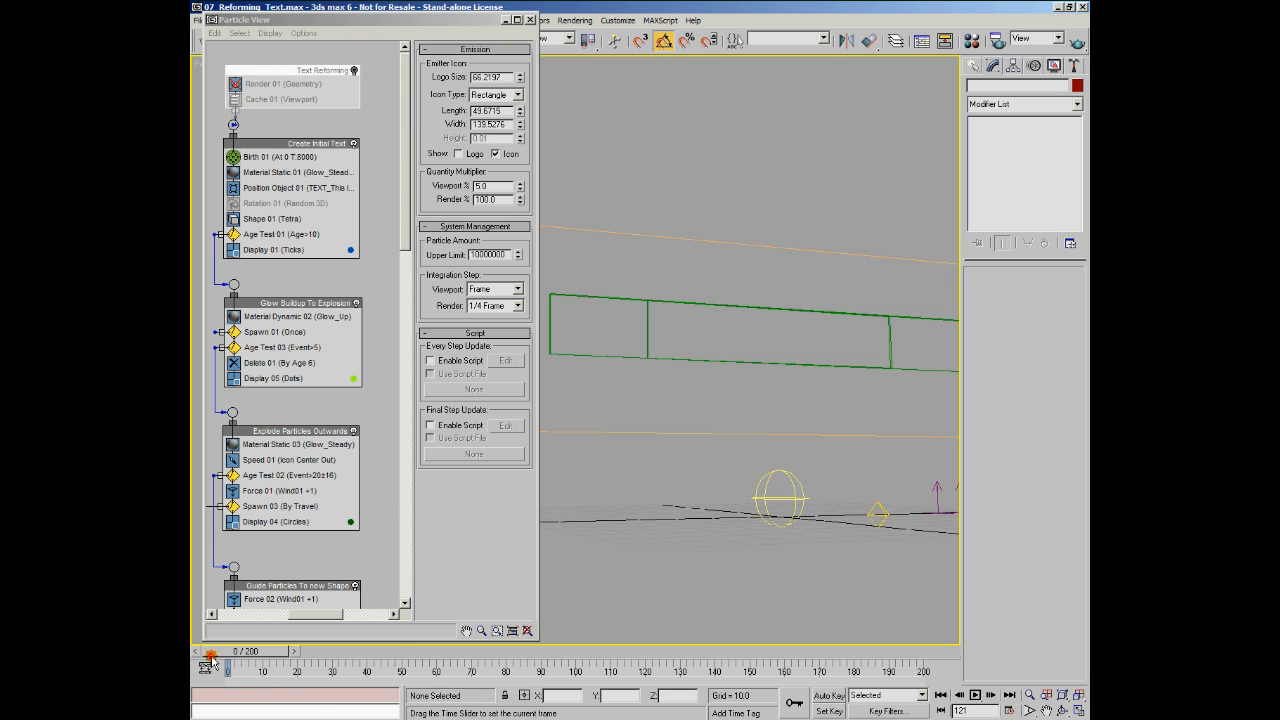
left_click(354, 71)
left_click(975, 695)
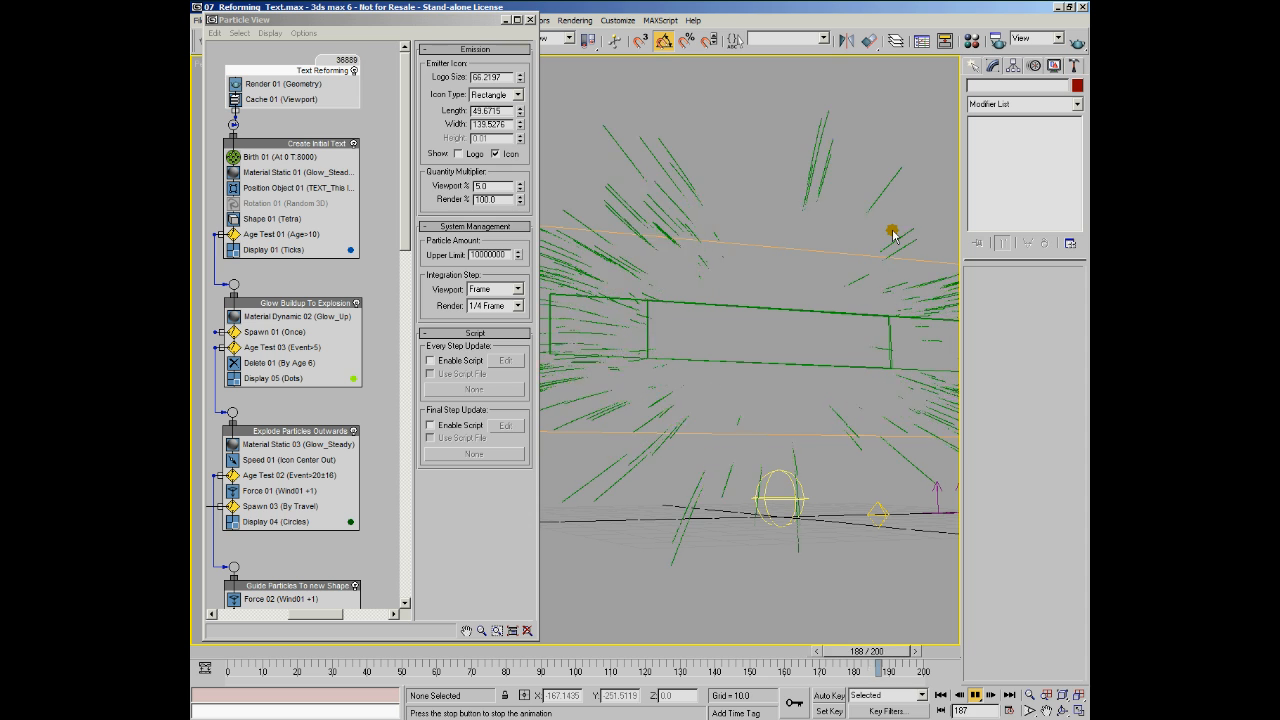
left_click(340, 655)
mouse_move(340, 655)
left_mouse_down()
mouse_move(245, 658)
mouse_move(628, 678)
mouse_move(678, 662)
mouse_move(860, 666)
left_mouse_up()
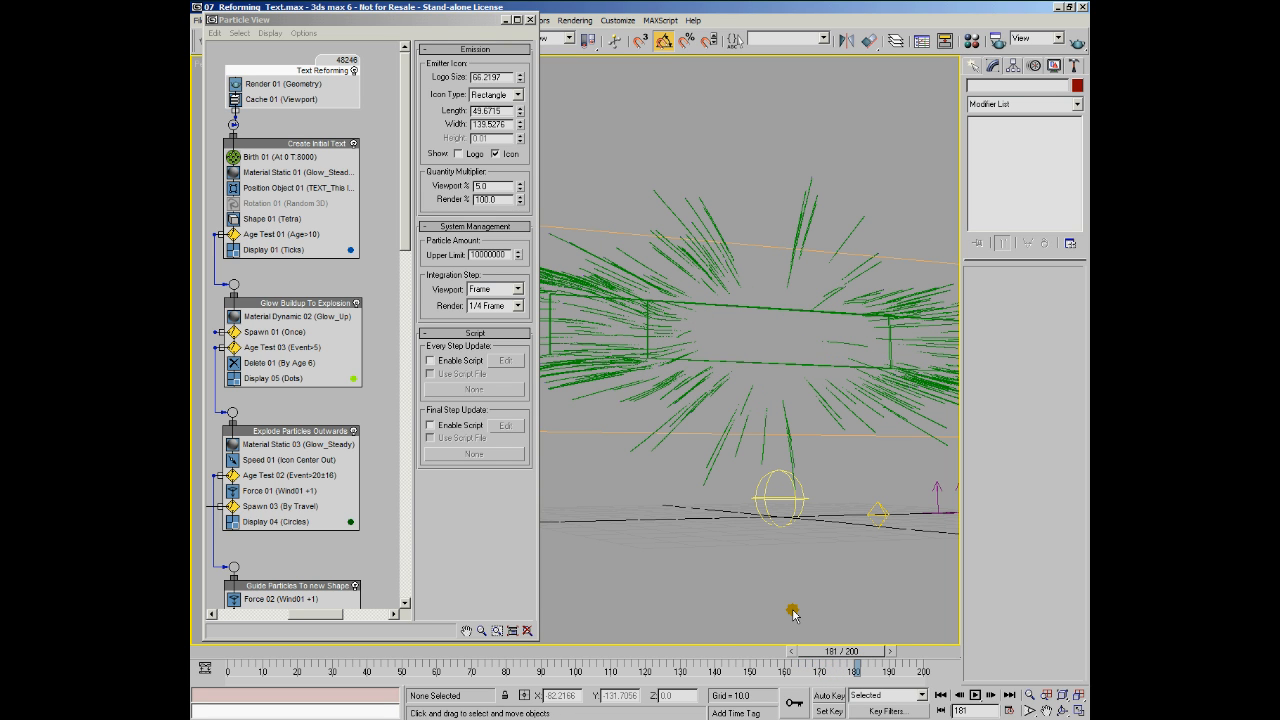